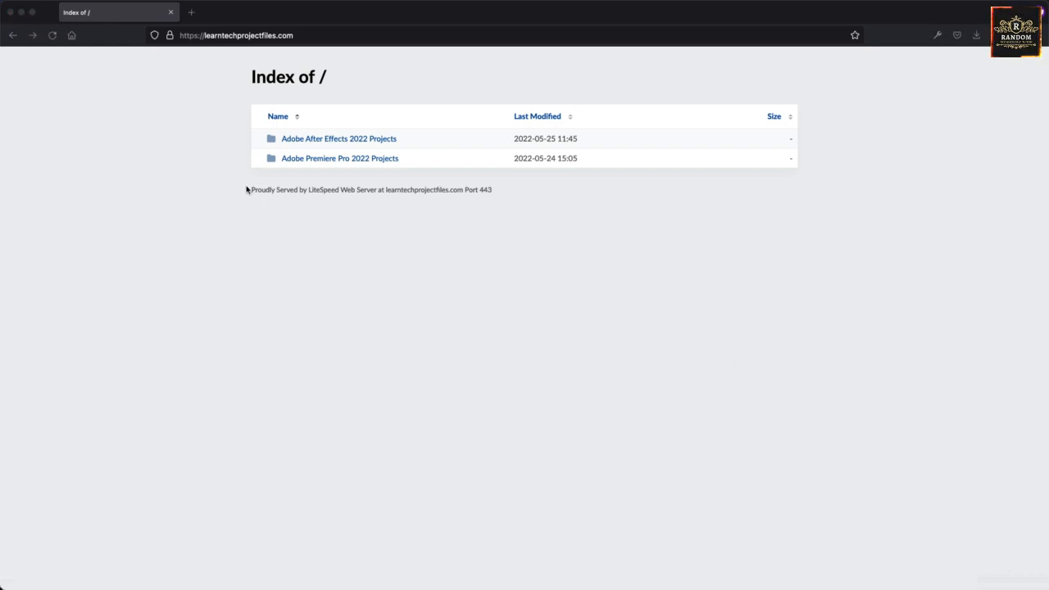
Download the Project #10 Photoshop 2022 Projects zip from the After Effects 2022 Projects listing in Firefox.
{"action": "left_click", "coordinate": [256, 243]}
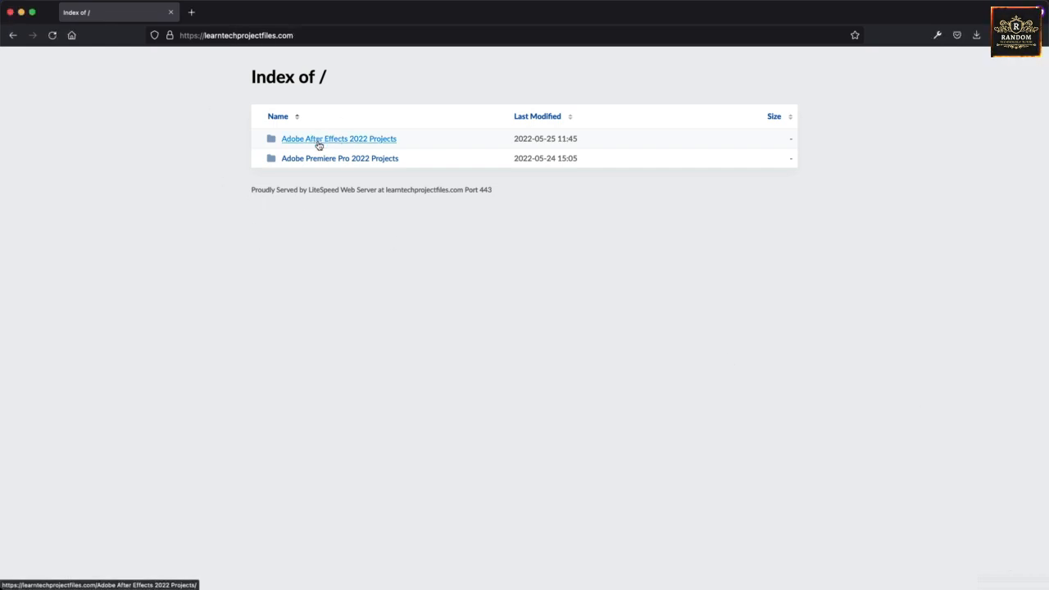
{"action": "left_click", "coordinate": [368, 143]}
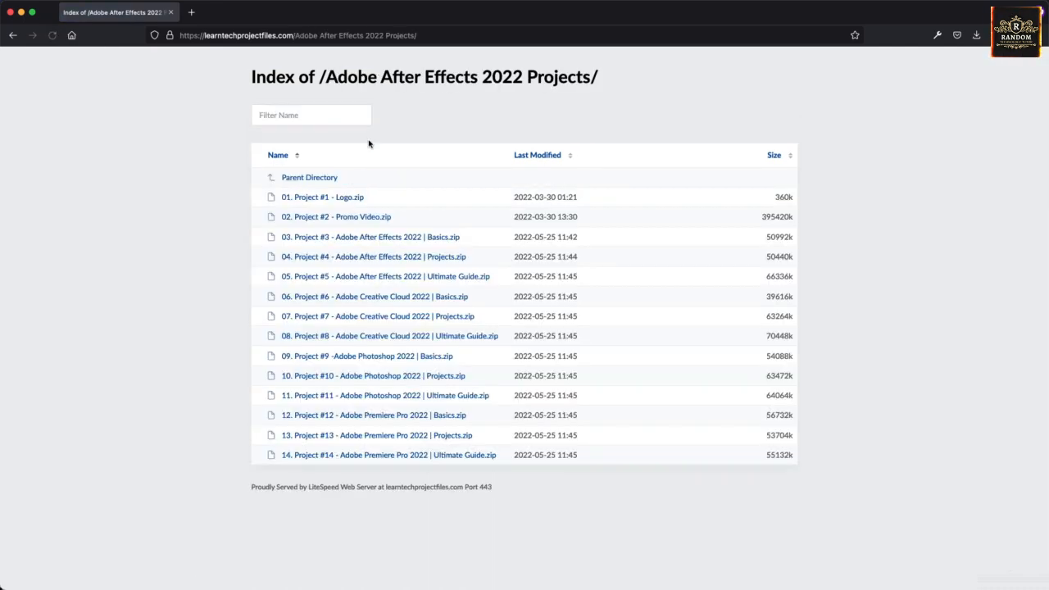
{"action": "left_click", "coordinate": [353, 376]}
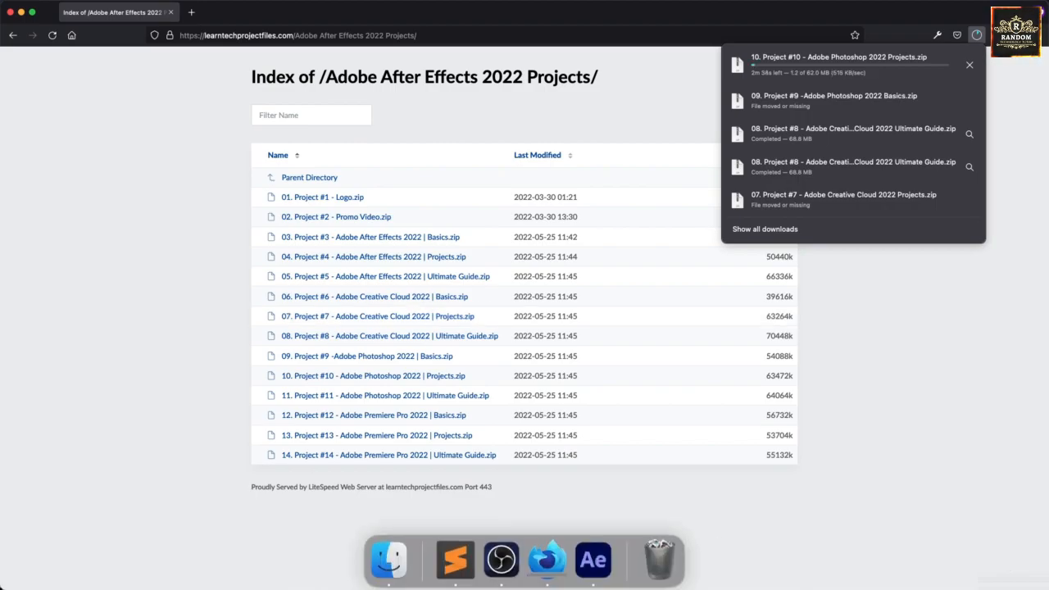
{"action": "left_click", "coordinate": [594, 560]}
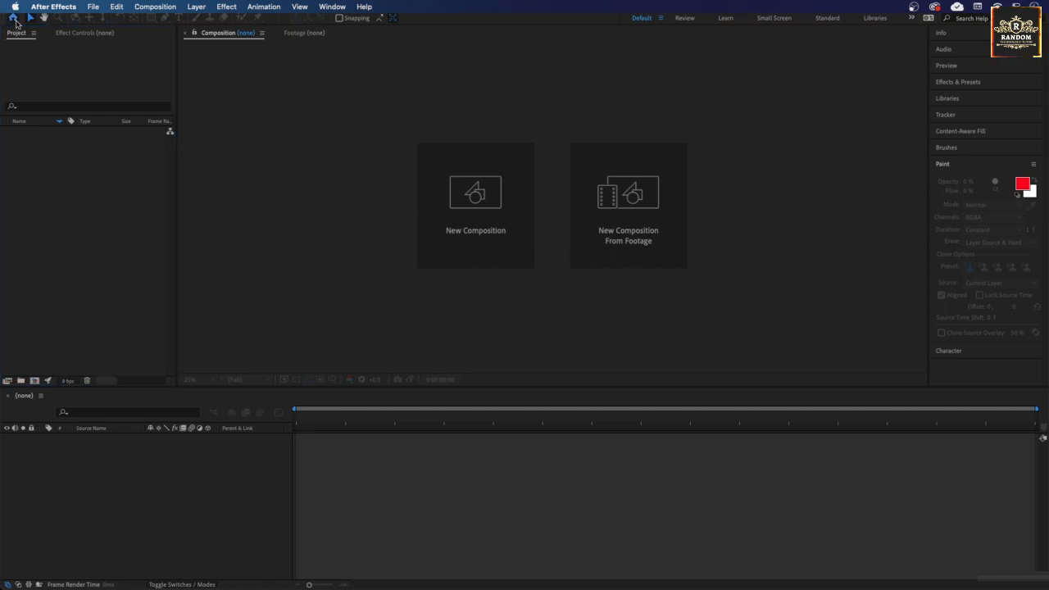
Start a fresh untitled project and begin saving it with Save As.
{"action": "left_click", "coordinate": [13, 17]}
{"action": "left_click", "coordinate": [42, 85]}
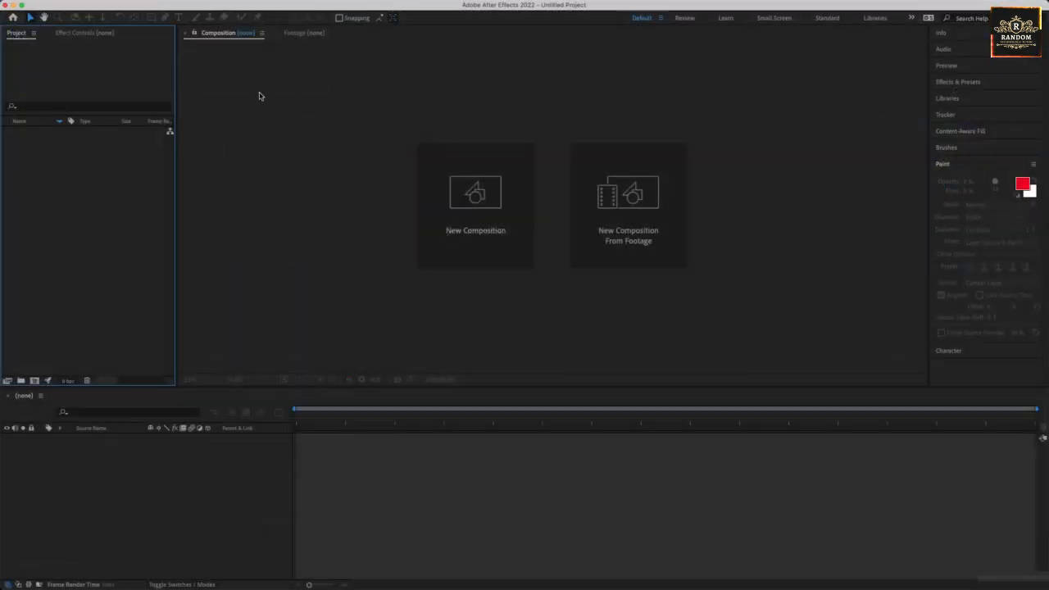
{"action": "left_click", "coordinate": [92, 6]}
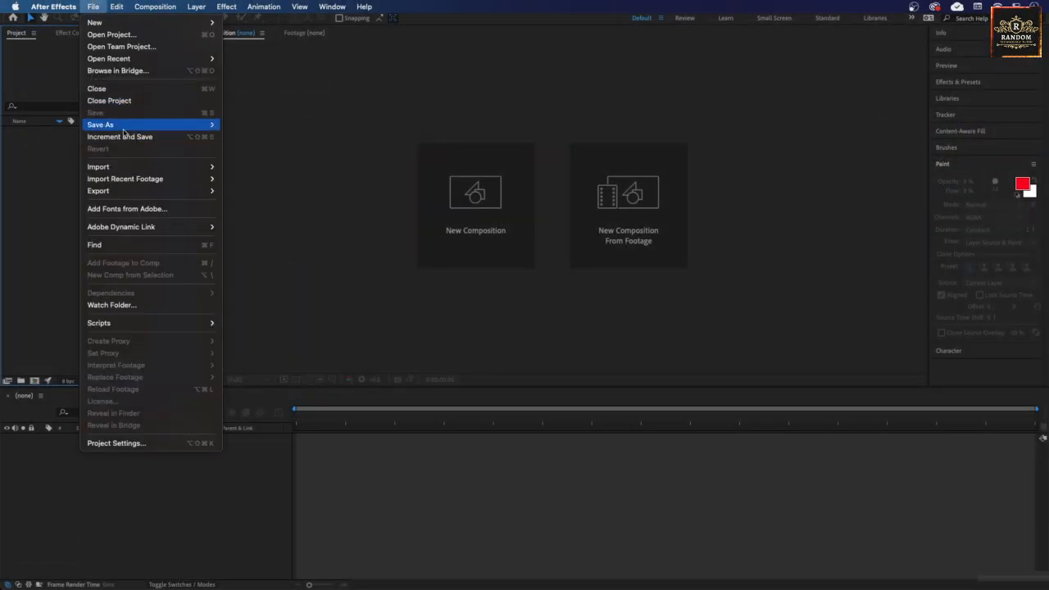
{"action": "left_click", "coordinate": [267, 135]}
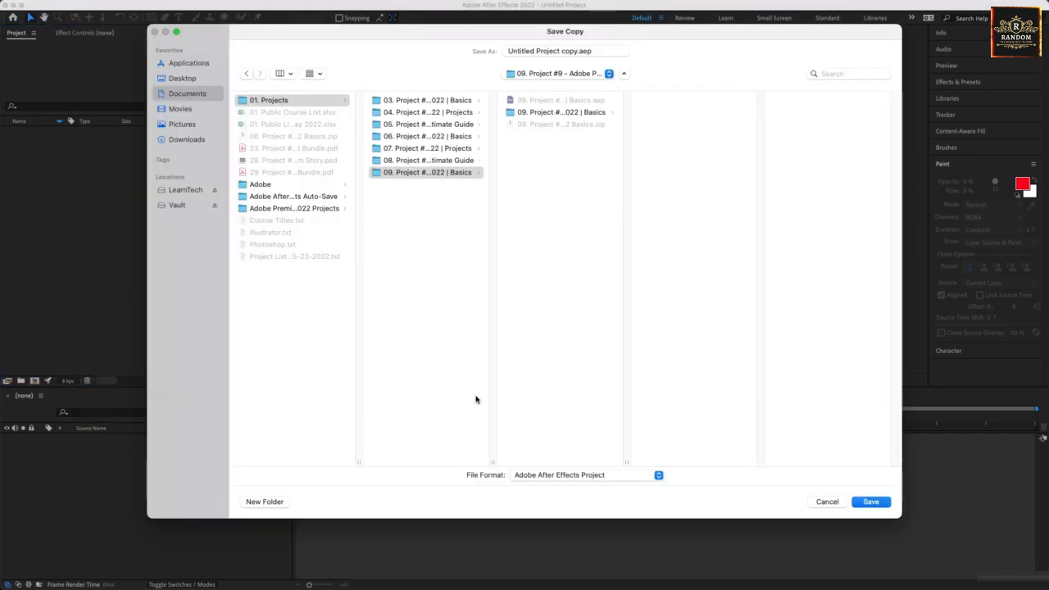
{"action": "left_click", "coordinate": [825, 503]}
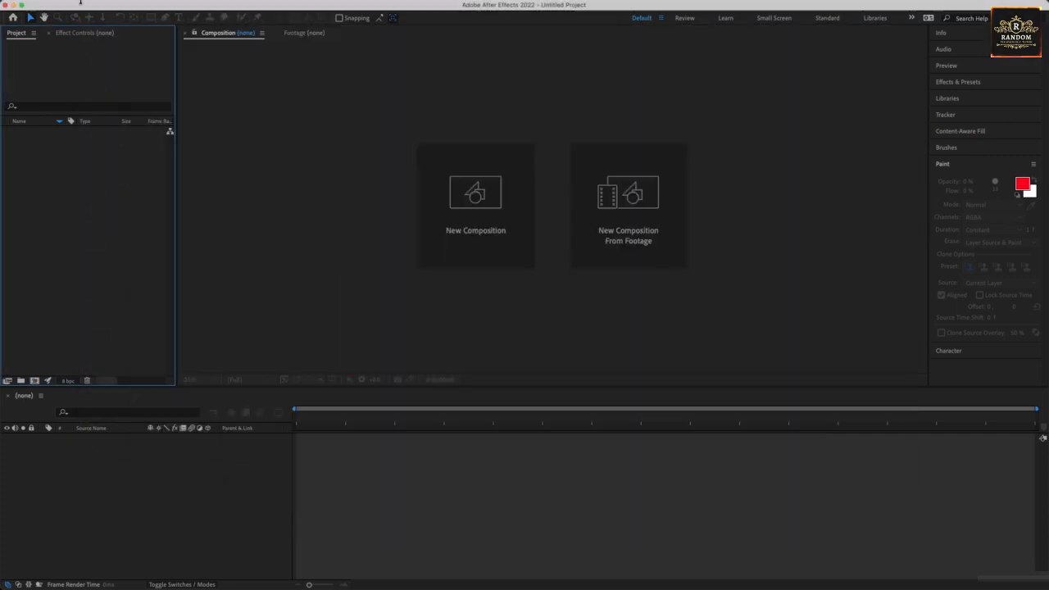
{"action": "left_click", "coordinate": [94, 8]}
{"action": "mouse_move", "coordinate": [136, 123]}
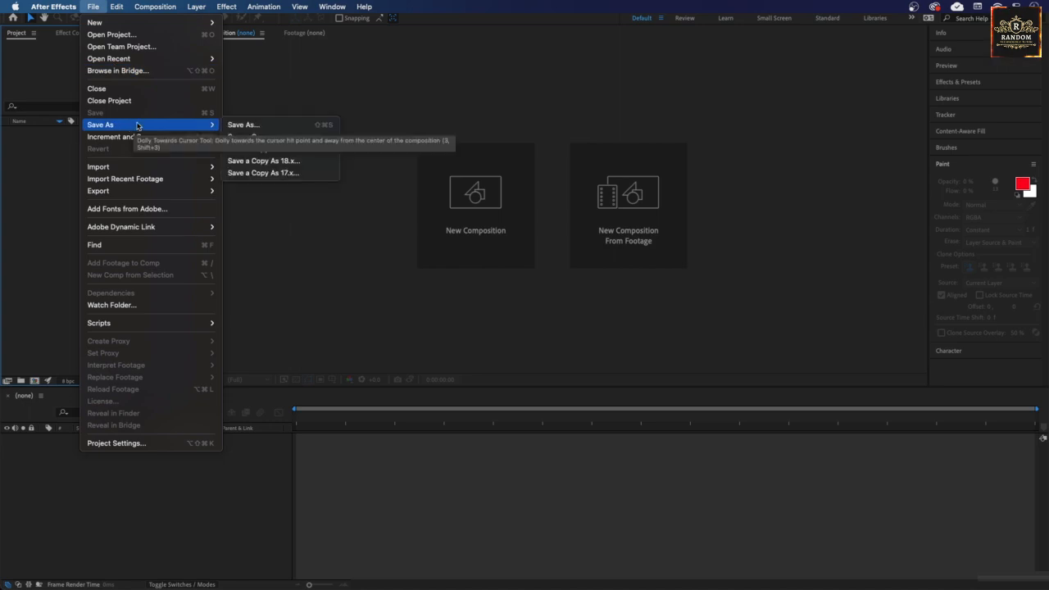
{"action": "left_click", "coordinate": [246, 126]}
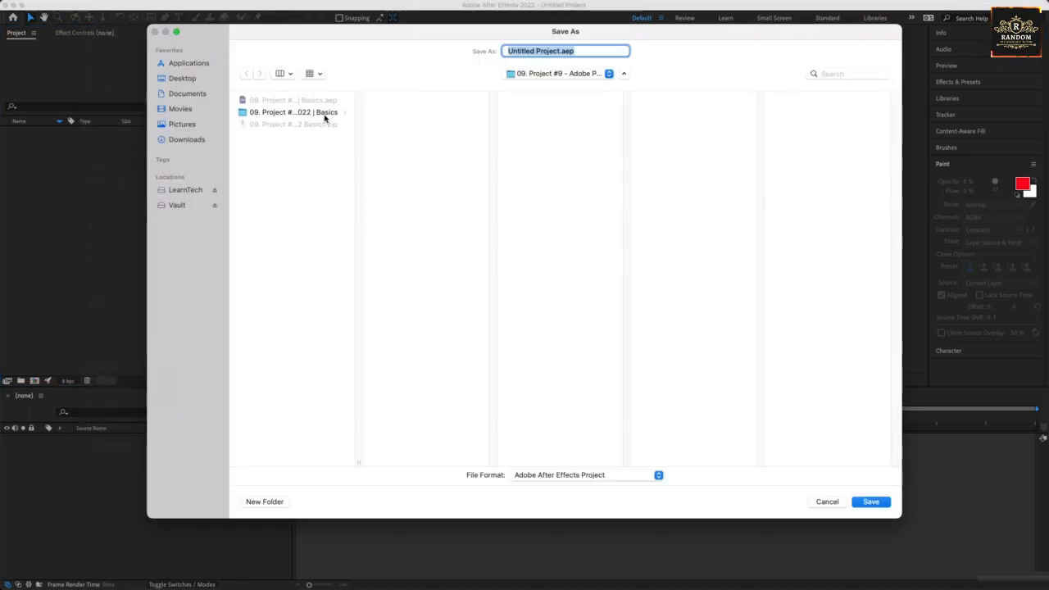
Create a new Project #10 folder inside the 01. Projects folder.
{"action": "left_click", "coordinate": [539, 78]}
{"action": "left_click", "coordinate": [539, 87]}
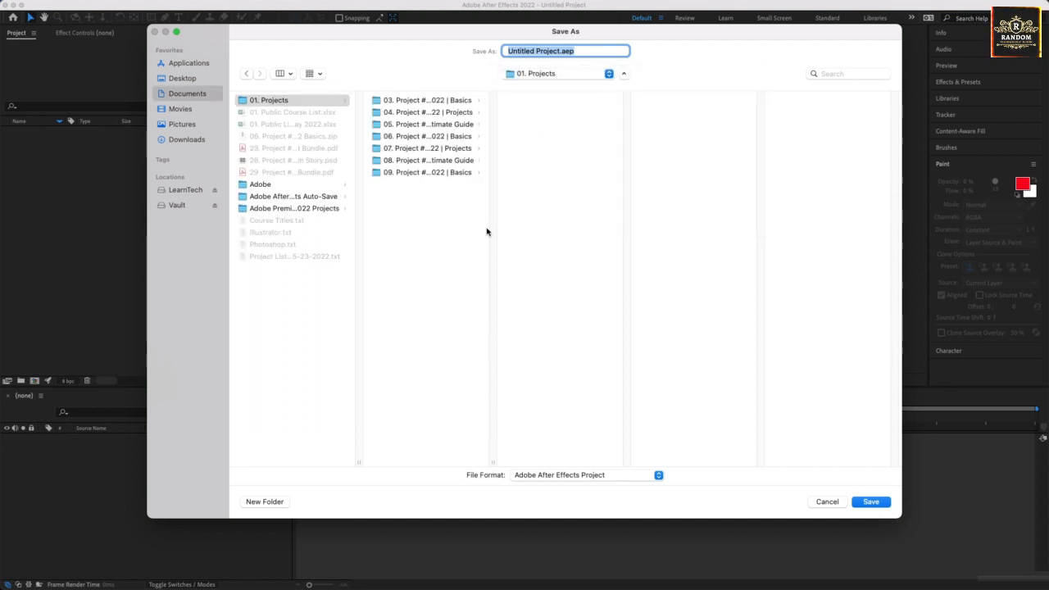
{"action": "double_click", "coordinate": [493, 460]}
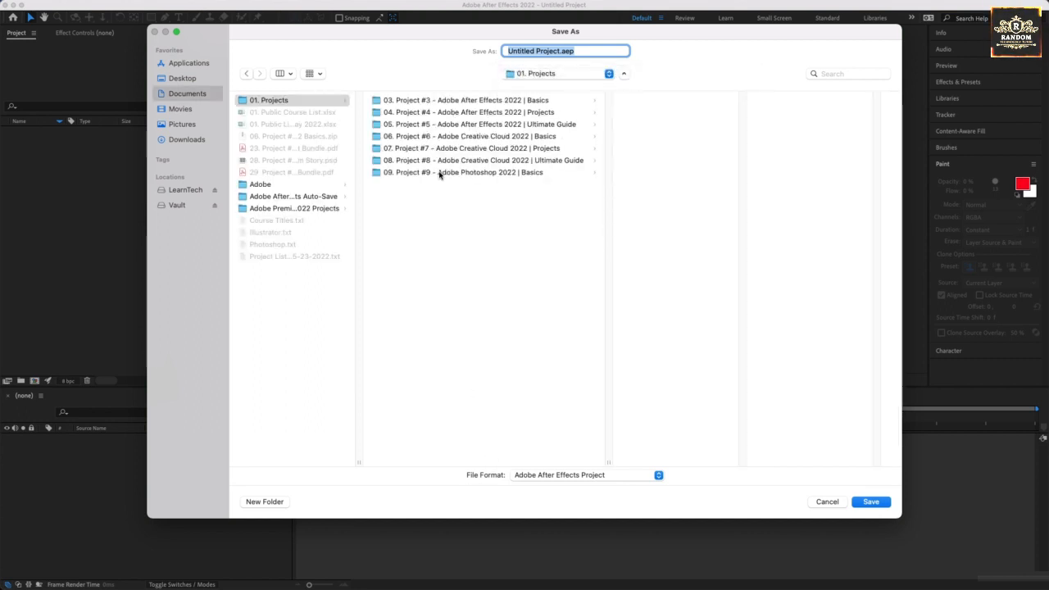
{"action": "left_click", "coordinate": [426, 222]}
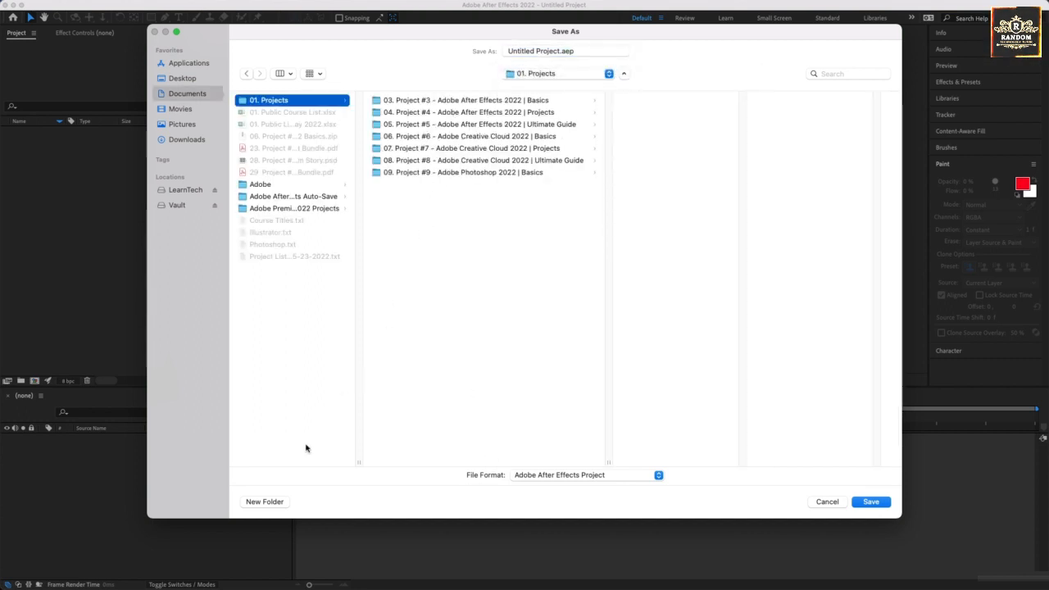
{"action": "left_click", "coordinate": [265, 501]}
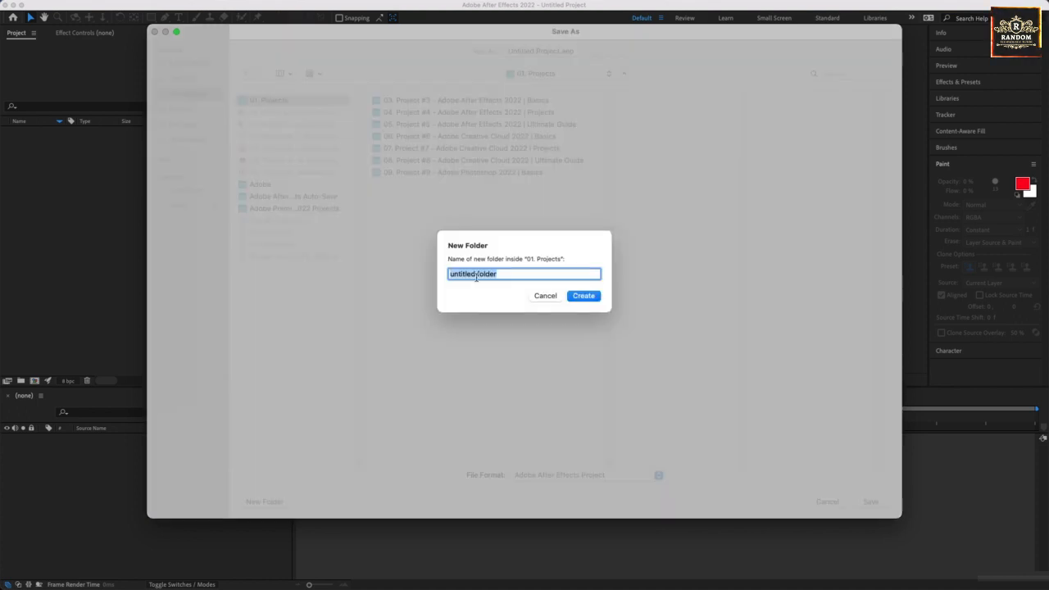
{"action": "type", "text": "10."}
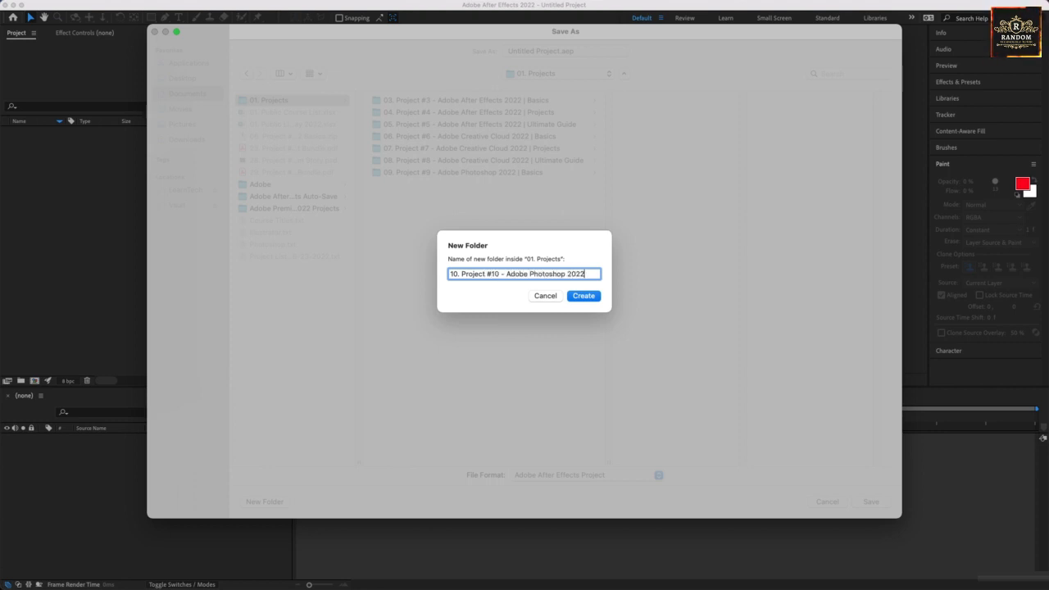
{"action": "type", "text": "rojects"}
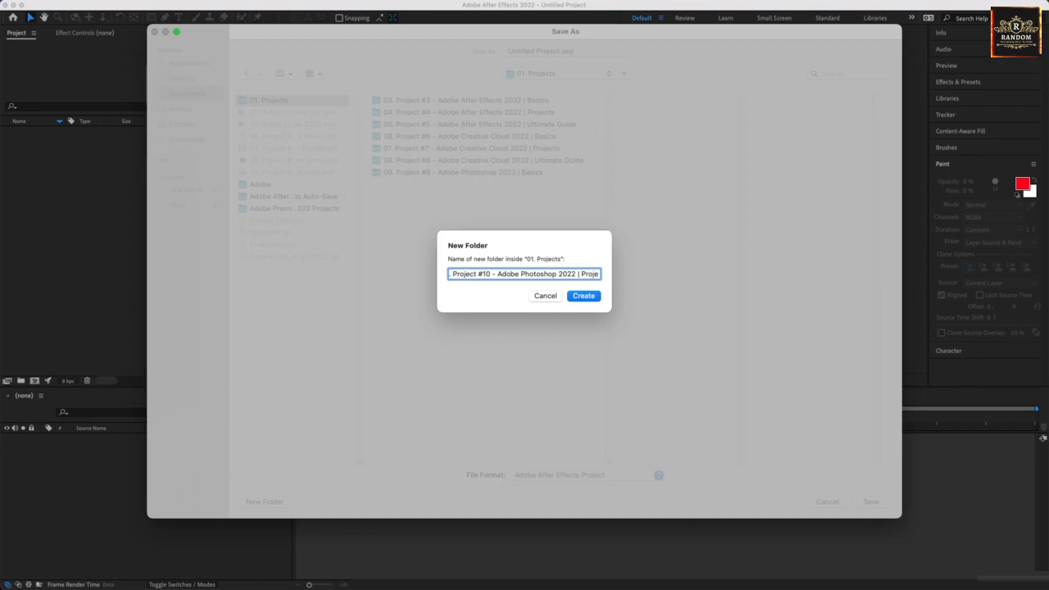
{"action": "key", "text": "Return"}
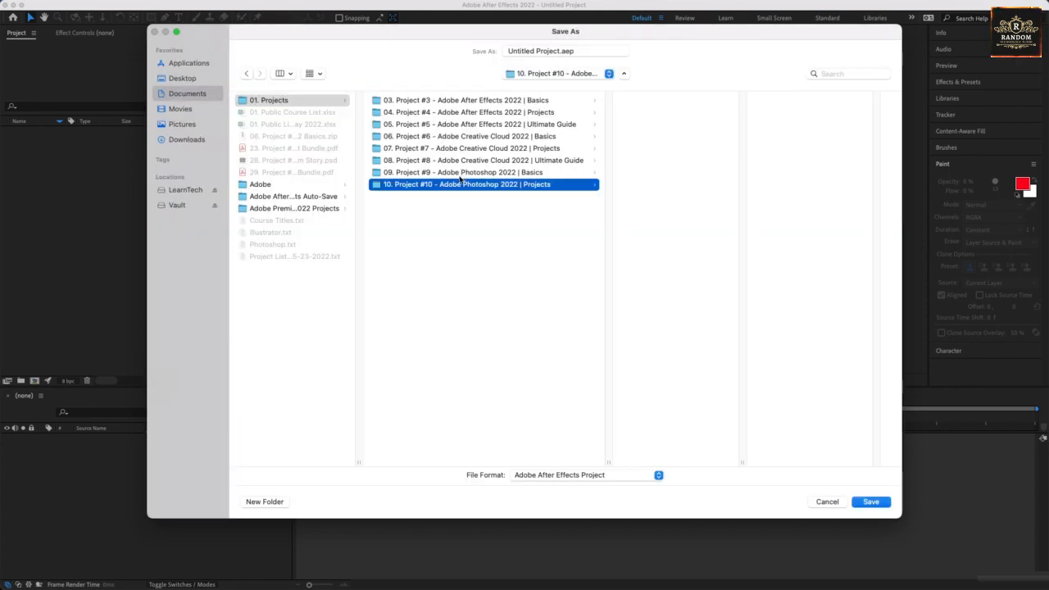
Rename the new Project #10 folder and make it the save location.
{"action": "right_click", "coordinate": [461, 179]}
{"action": "left_click", "coordinate": [481, 210]}
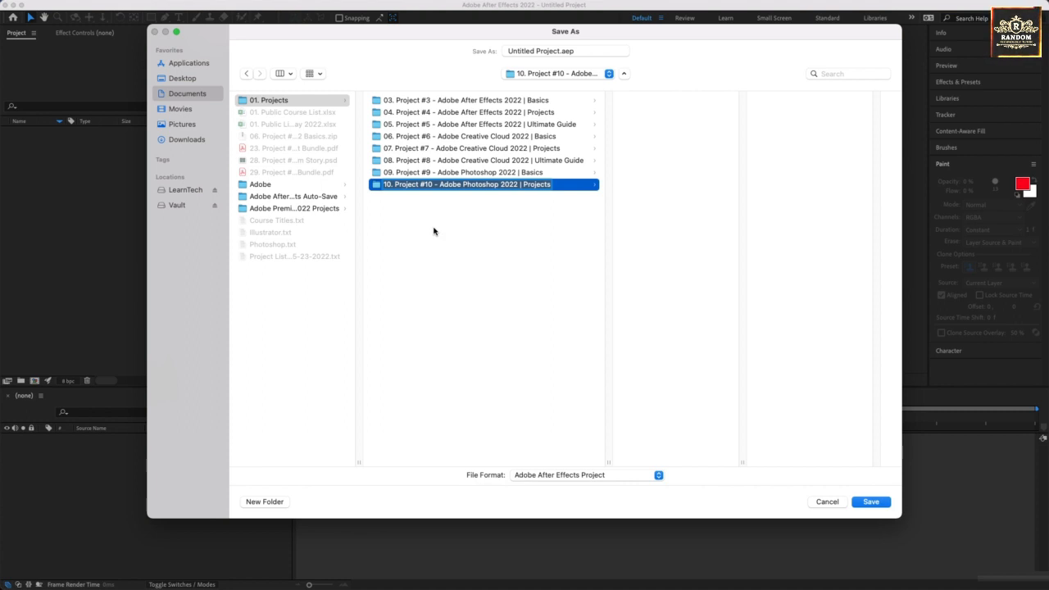
{"action": "left_click", "coordinate": [433, 231]}
{"action": "left_click", "coordinate": [492, 184]}
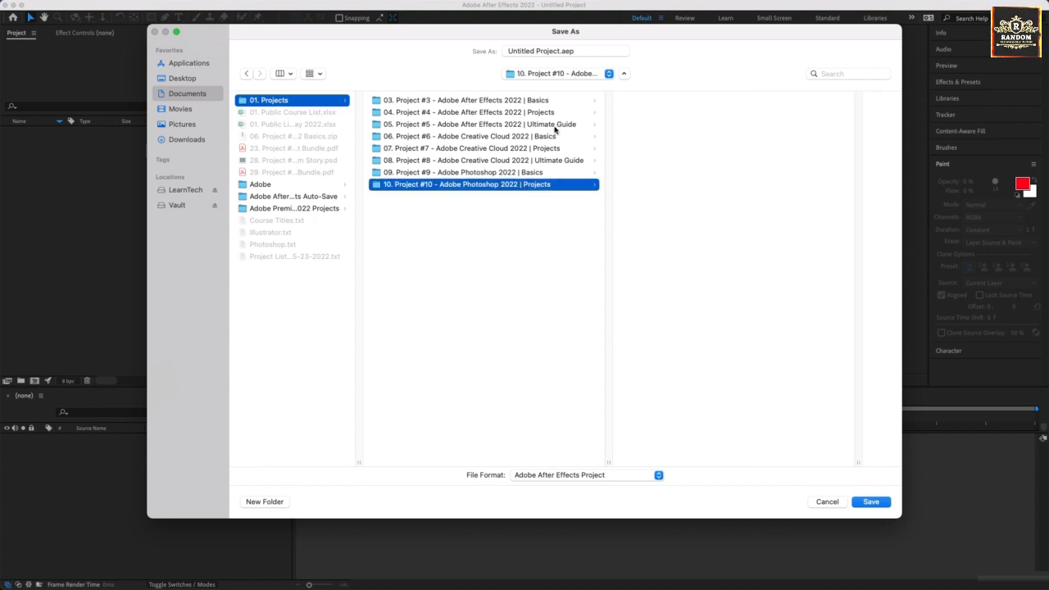
Save the project there as '10. Project #10 - Adobe Photoshop 2022 | Projects.aep'.
{"action": "left_click", "coordinate": [558, 52]}
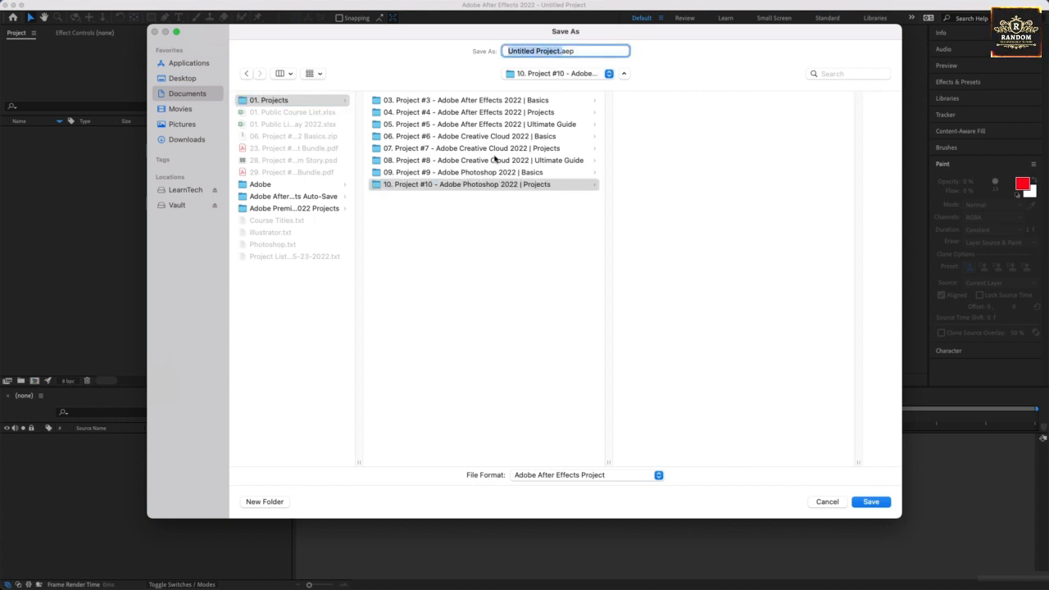
{"action": "key", "text": "super+v"}
{"action": "type", "text": "."}
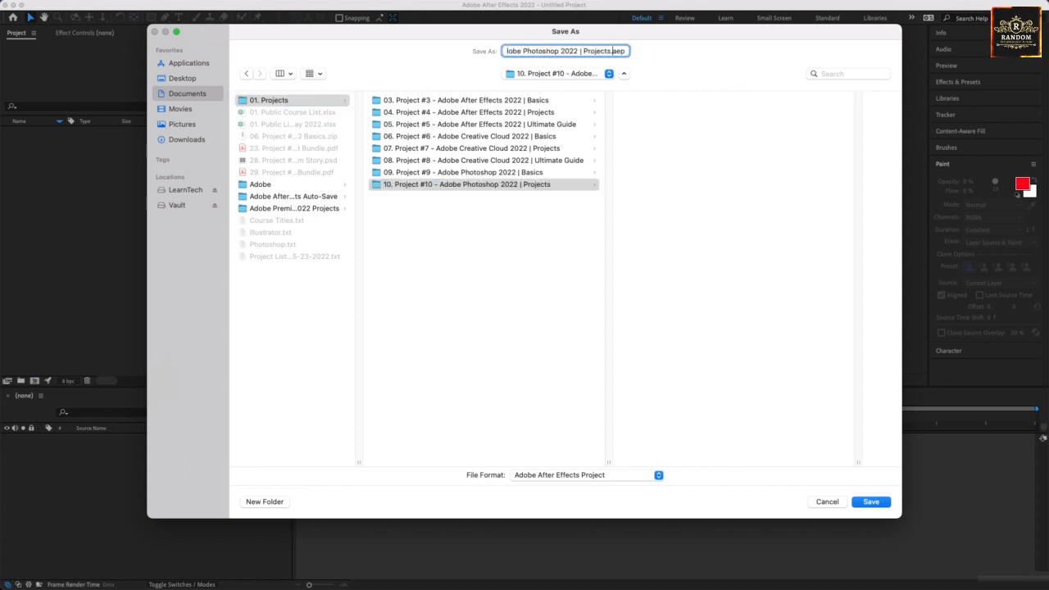
{"action": "left_click", "coordinate": [871, 501]}
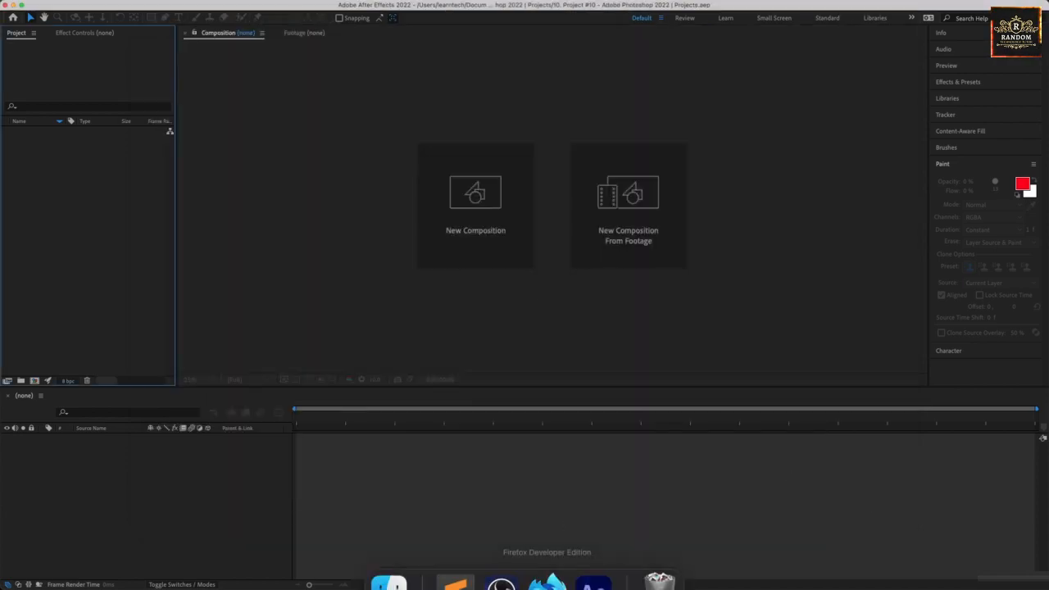
Move the downloaded Project #10 zip into Documents > 01. Projects and extract it.
{"action": "left_click", "coordinate": [546, 563]}
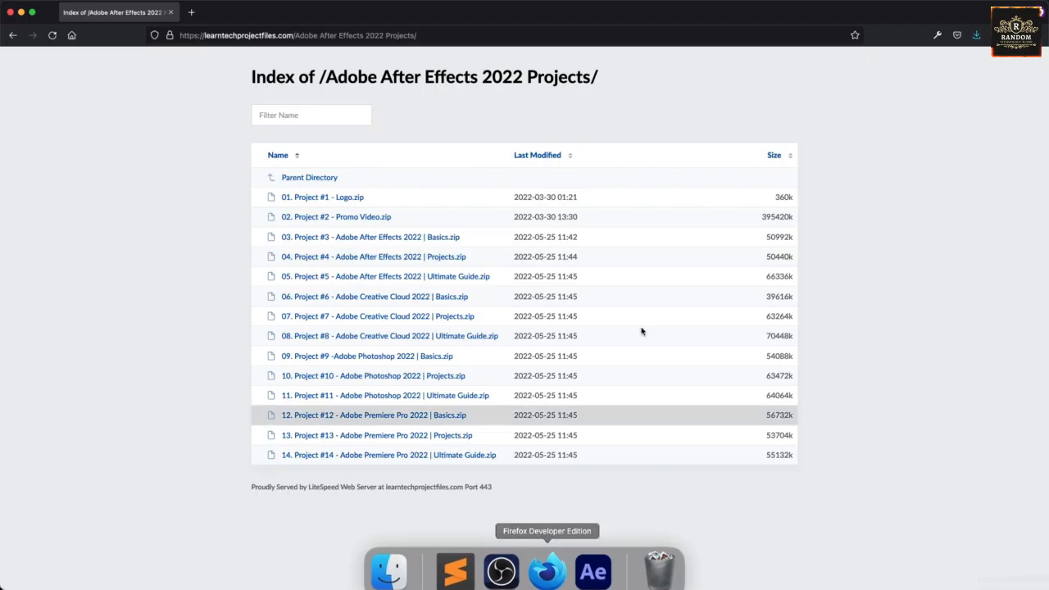
{"action": "left_click", "coordinate": [978, 43]}
{"action": "left_click", "coordinate": [967, 58]}
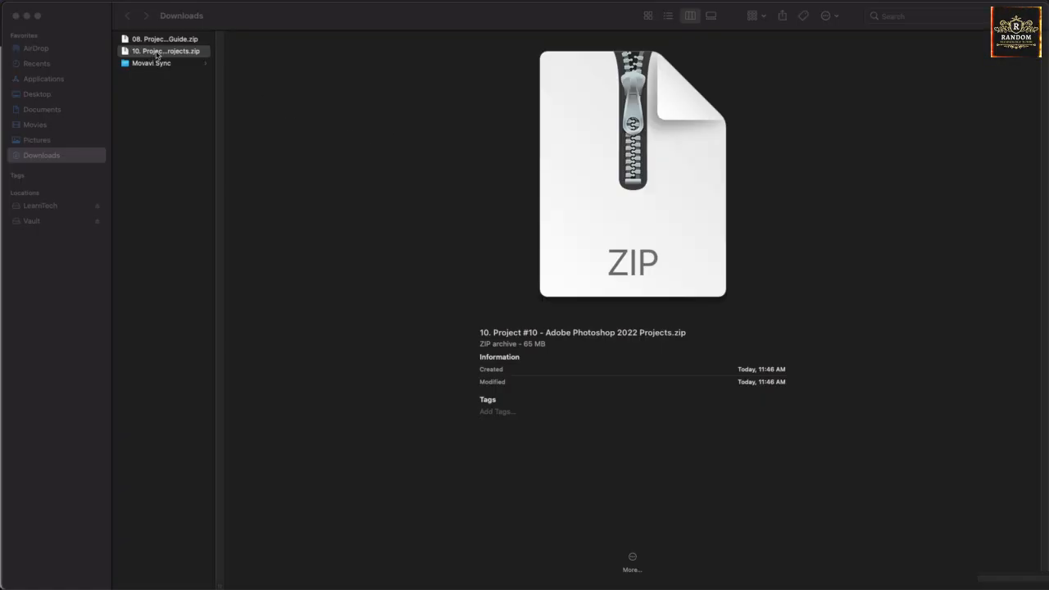
{"action": "left_click_drag", "start_coordinate": [157, 55], "coordinate": [60, 109]}
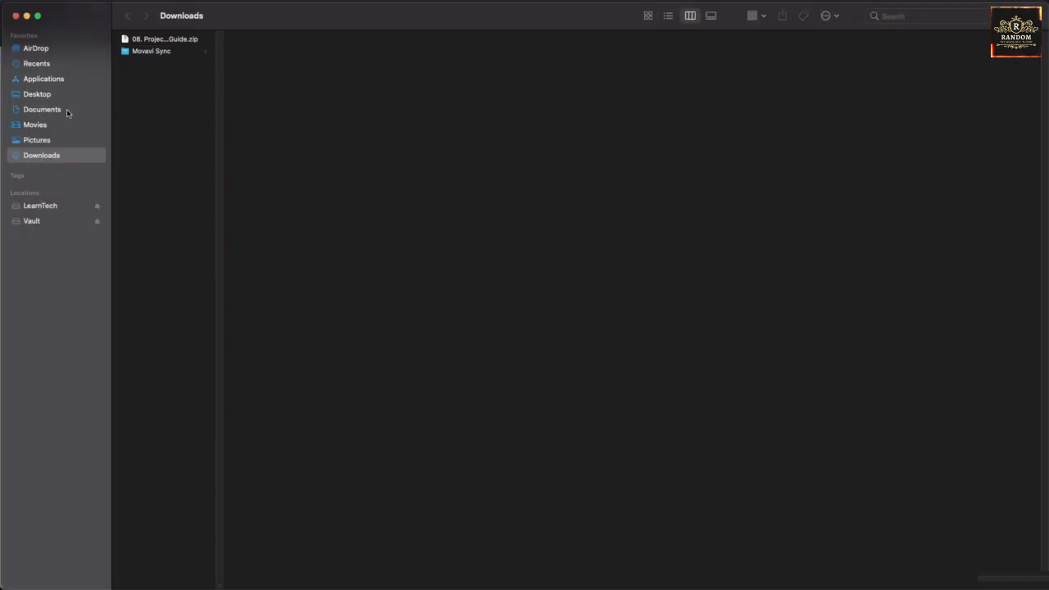
{"action": "left_click", "coordinate": [49, 109]}
{"action": "left_click_drag", "start_coordinate": [155, 90], "coordinate": [336, 69]}
{"action": "left_click", "coordinate": [301, 124]}
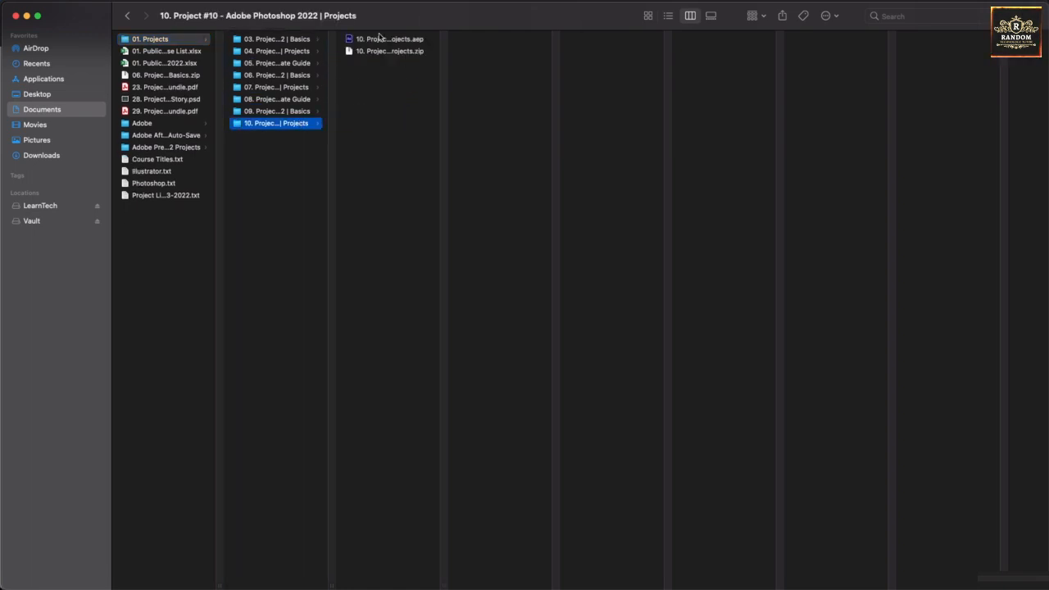
{"action": "double_click", "coordinate": [376, 52]}
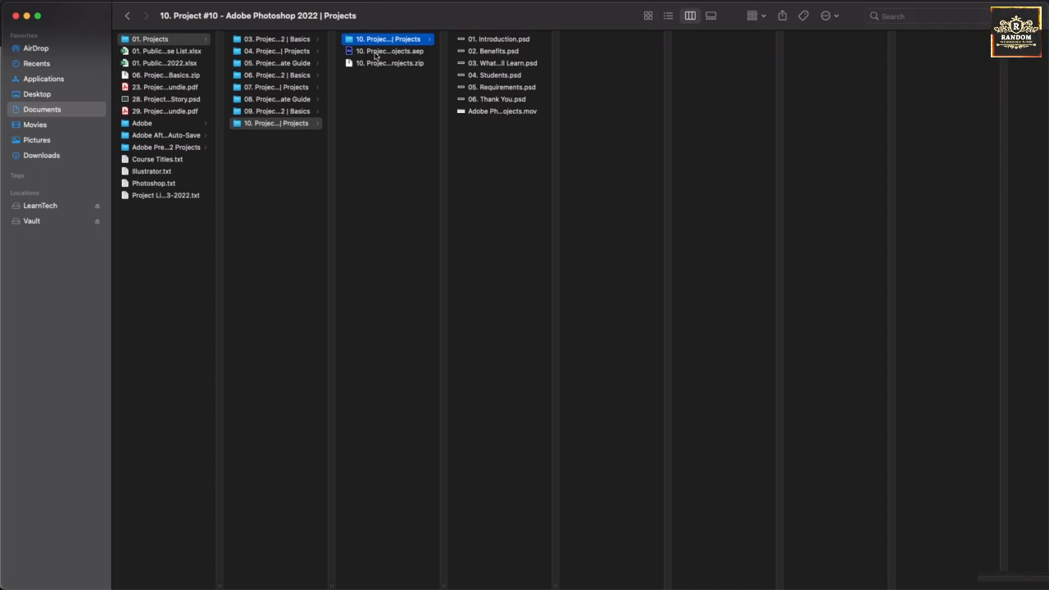
Preview the Introduction and Thank You PSDs and the Ps intro movie, then return to After Effects.
{"action": "key", "text": "Right"}
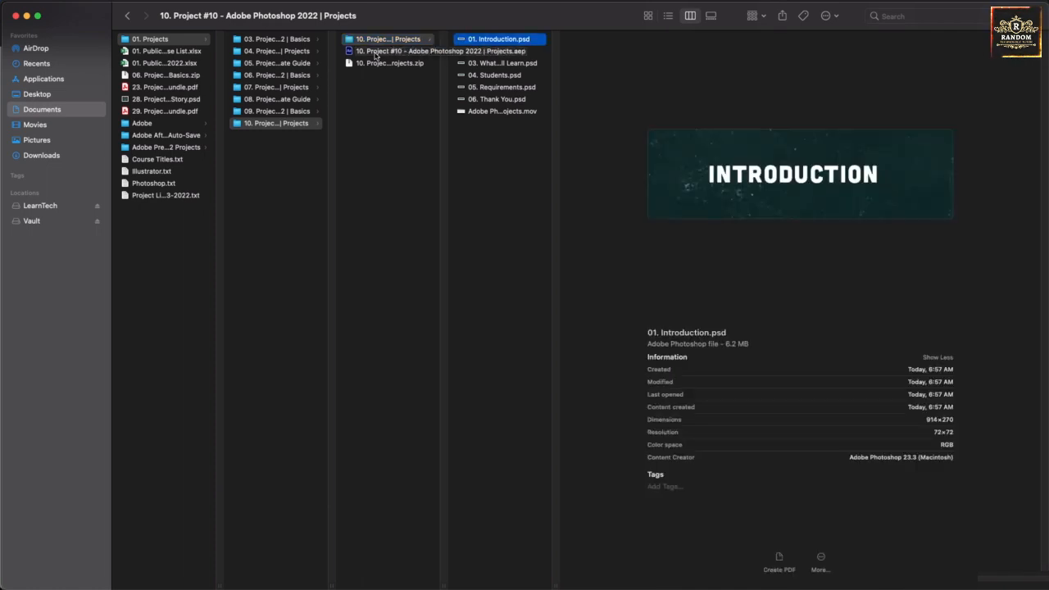
{"action": "key", "text": "Down"}
{"action": "key", "text": "Down"}
{"action": "key", "text": "Down"}
{"action": "key", "text": "Down"}
{"action": "key", "text": "Down"}
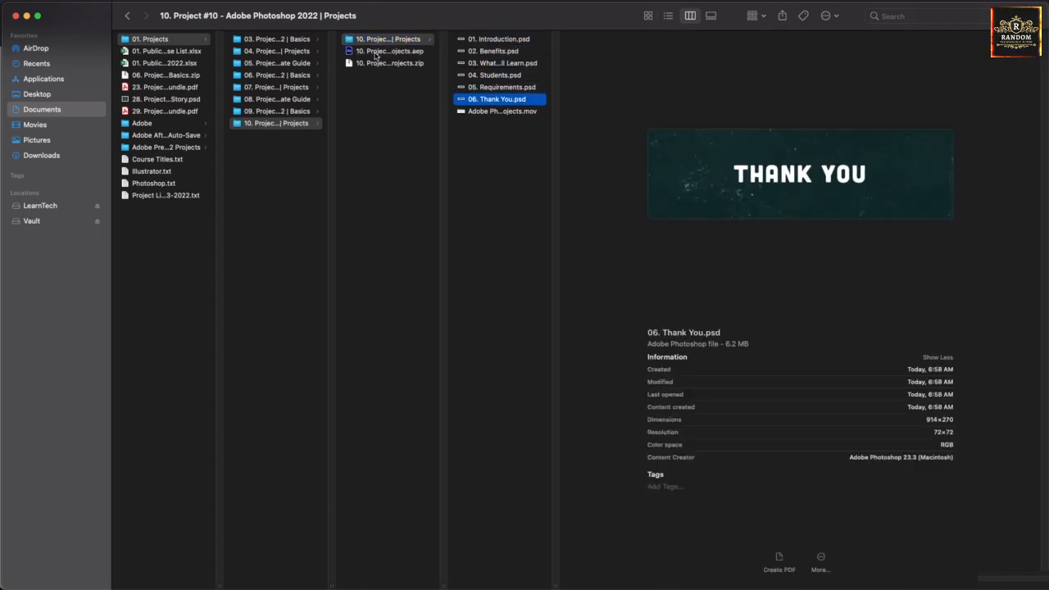
{"action": "key", "text": "Down"}
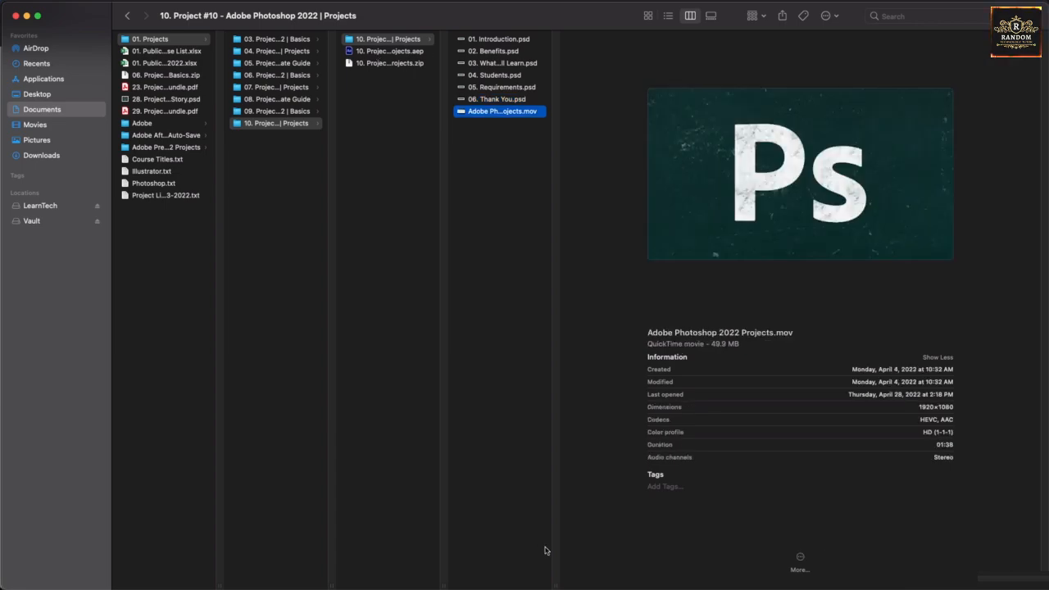
{"action": "mouse_move", "coordinate": [536, 587]}
{"action": "left_click", "coordinate": [597, 564]}
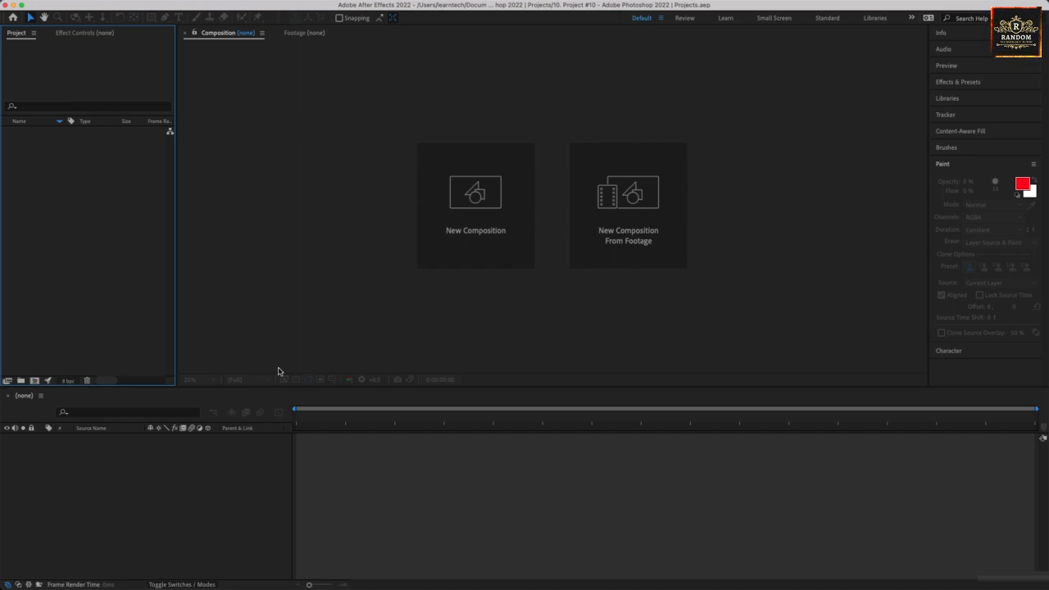
Import all seven Project #10 files (six PSDs plus the Ps intro .mov) and build a composition from the movie.
{"action": "right_click", "coordinate": [77, 216]}
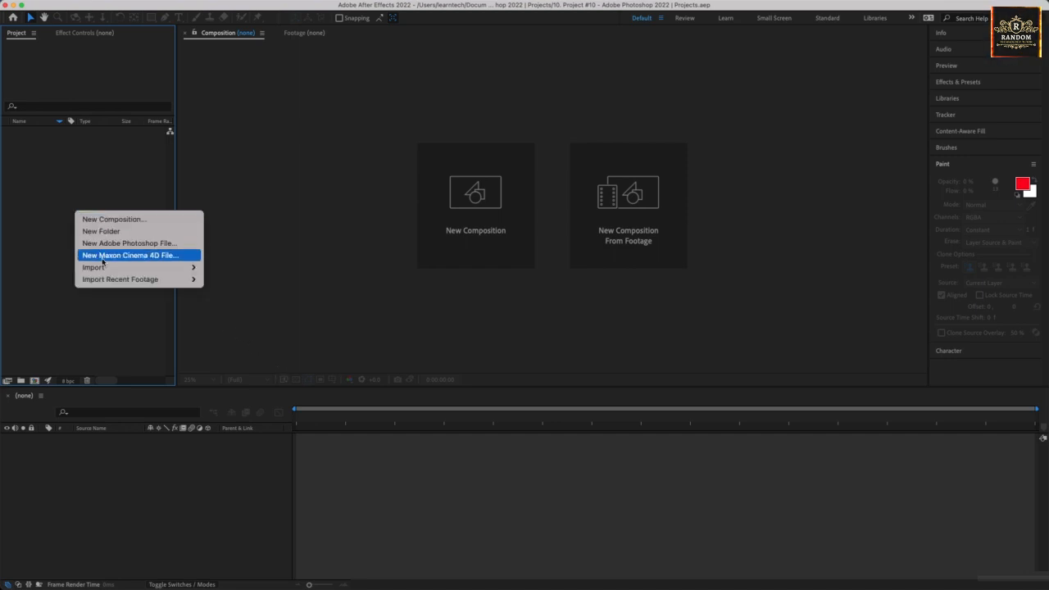
{"action": "mouse_move", "coordinate": [102, 267]}
{"action": "left_click", "coordinate": [214, 266]}
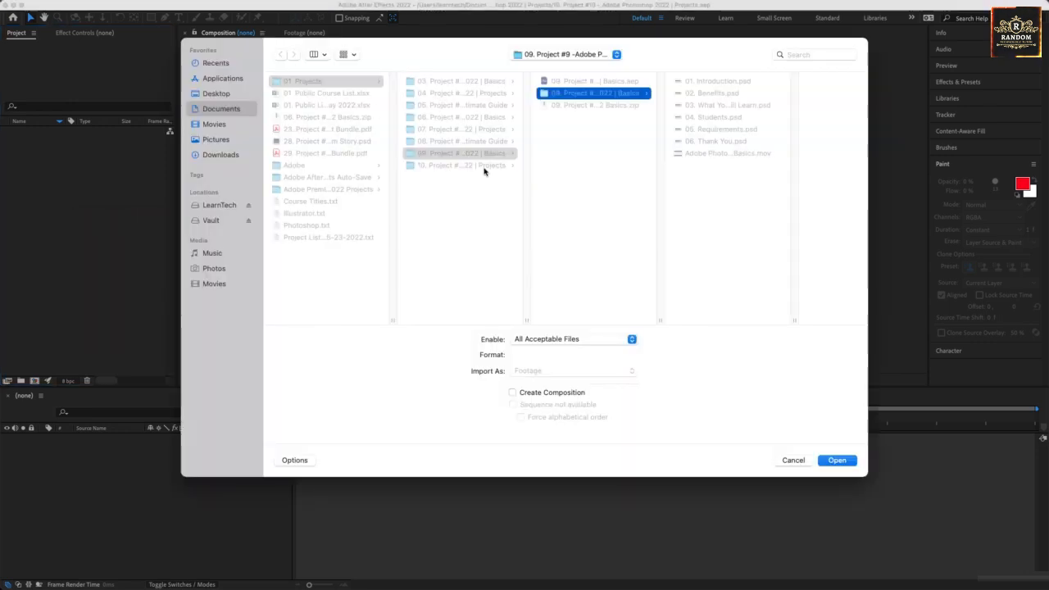
{"action": "left_click", "coordinate": [483, 165]}
{"action": "left_click", "coordinate": [576, 82]}
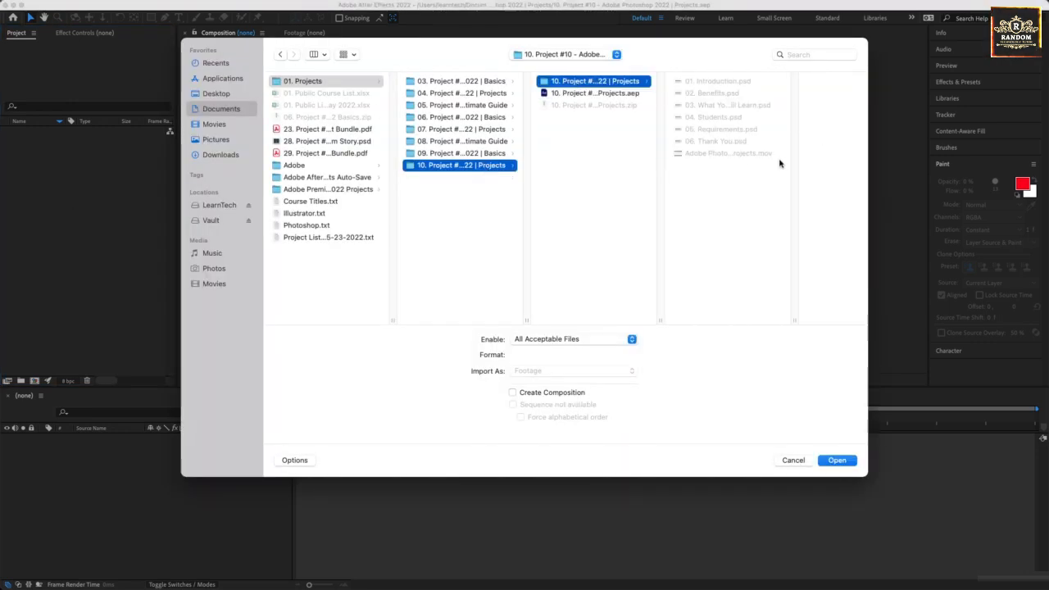
{"action": "left_click_drag", "start_coordinate": [738, 170], "coordinate": [725, 78]}
{"action": "left_click", "coordinate": [836, 461]}
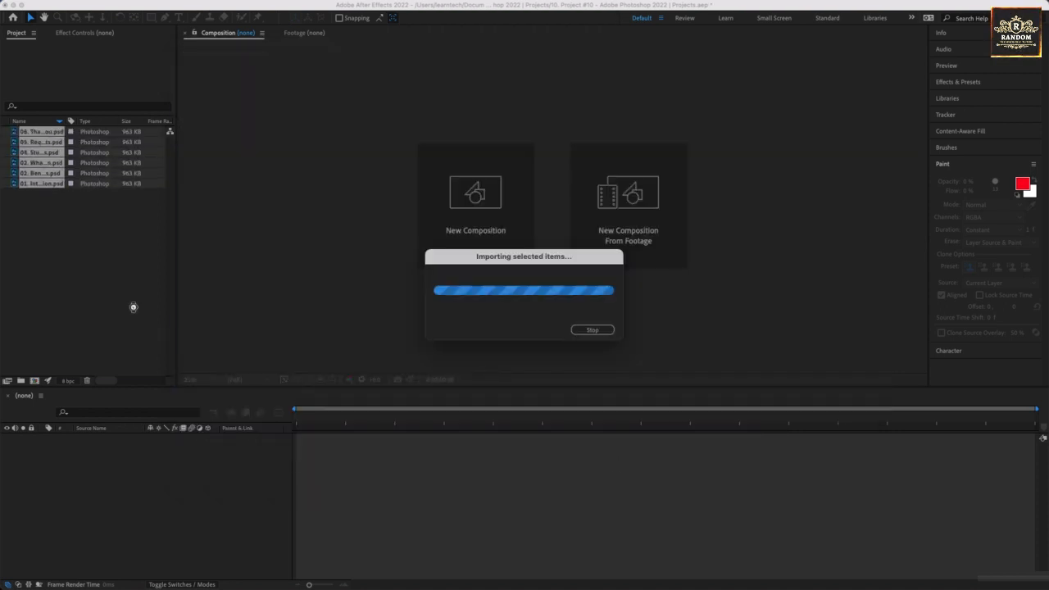
{"action": "left_click_drag", "start_coordinate": [46, 131], "coordinate": [95, 481]}
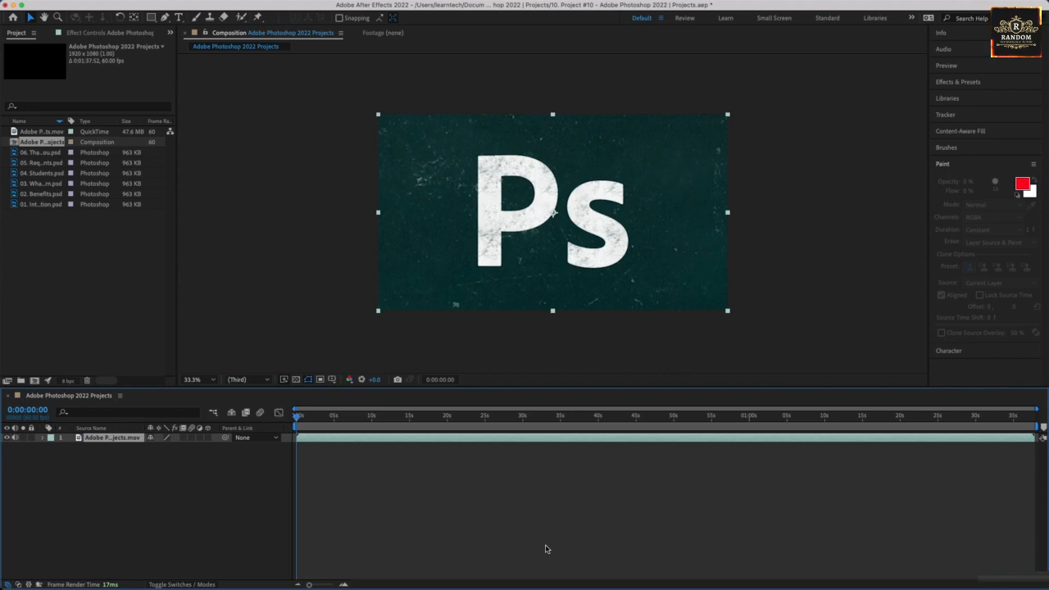
{"action": "left_click_drag", "start_coordinate": [425, 424], "coordinate": [372, 503]}
{"action": "left_click_drag", "start_coordinate": [30, 205], "coordinate": [65, 443]}
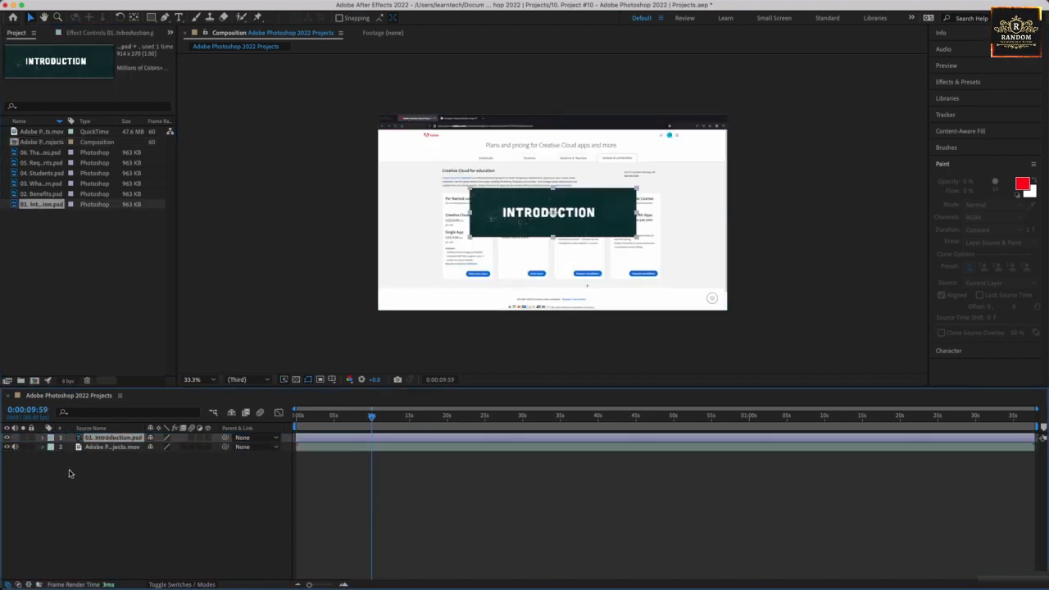
{"action": "right_click", "coordinate": [70, 475]}
{"action": "mouse_move", "coordinate": [100, 447]}
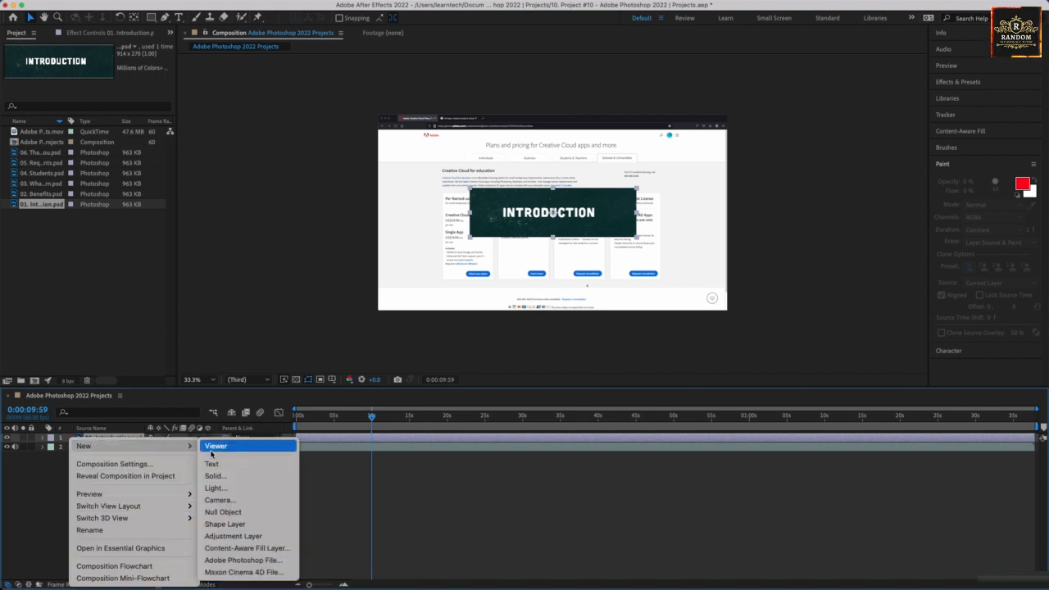
{"action": "left_click", "coordinate": [214, 474]}
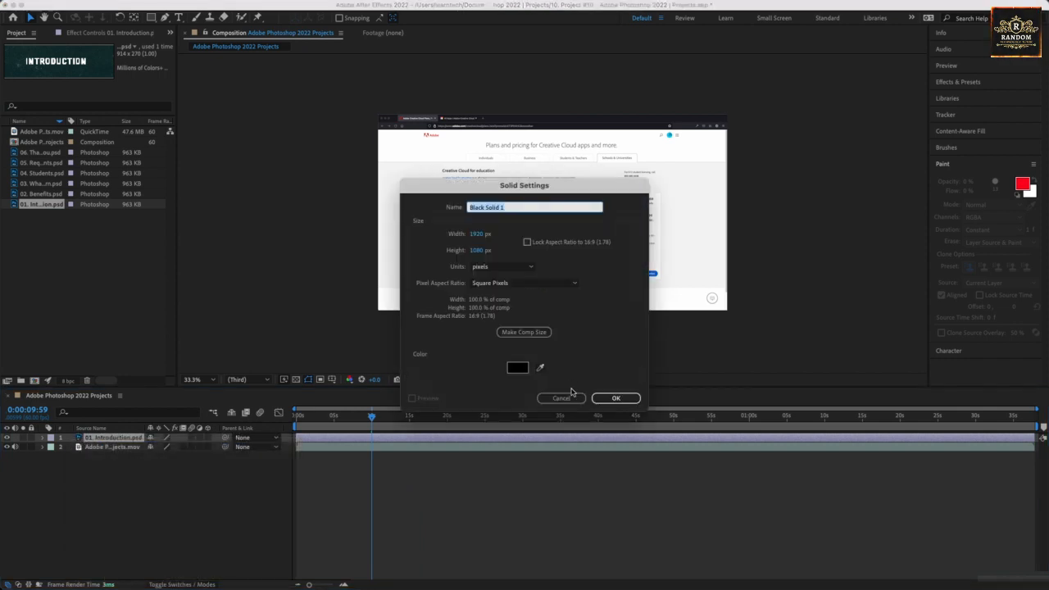
{"action": "left_click", "coordinate": [517, 367]}
{"action": "left_click", "coordinate": [548, 322]}
{"action": "left_click_drag", "start_coordinate": [517, 319], "coordinate": [515, 341]}
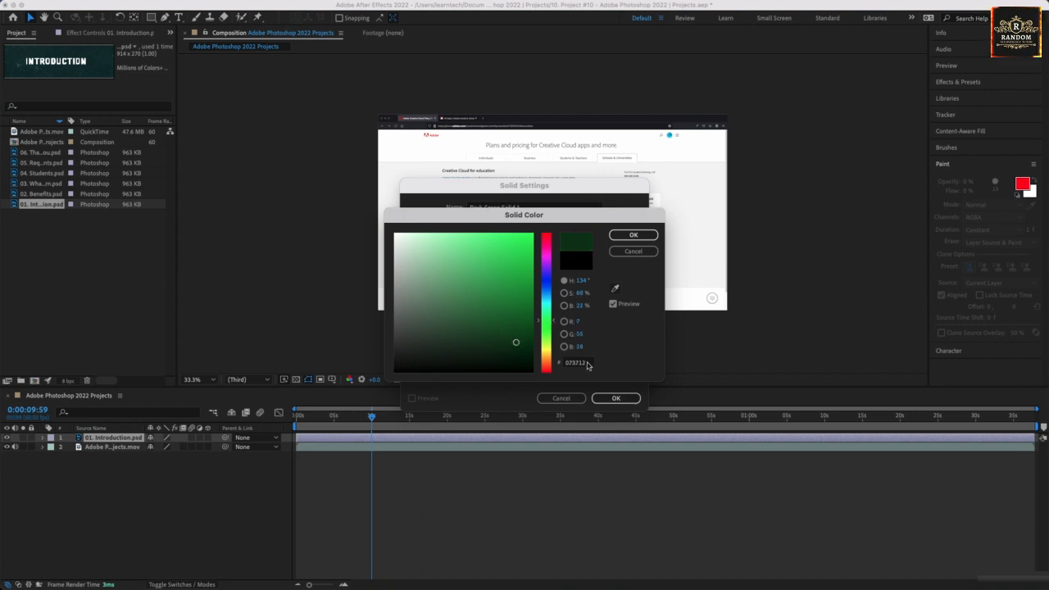
{"action": "left_click", "coordinate": [635, 235]}
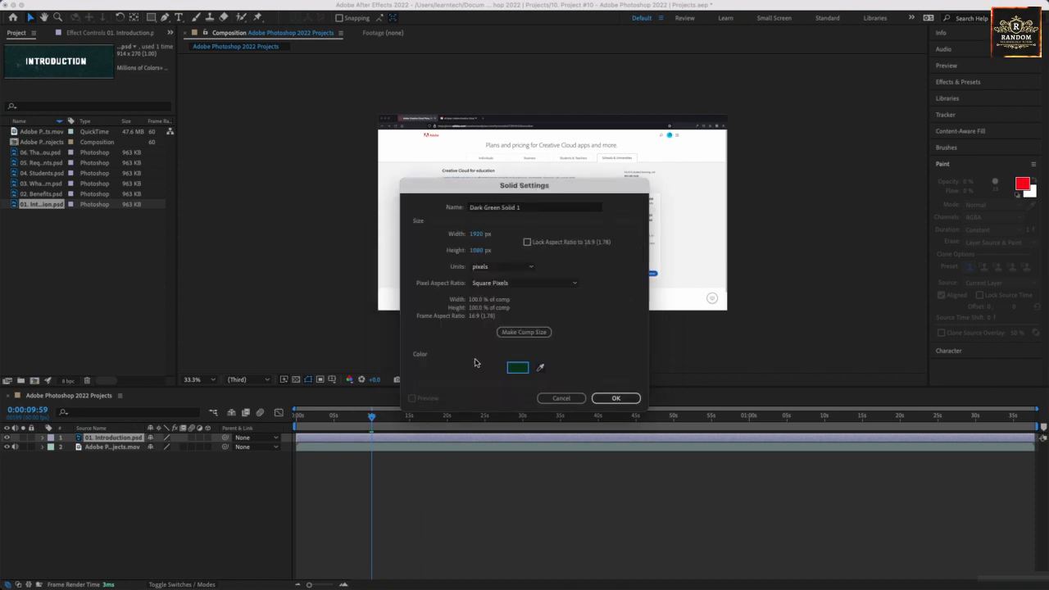
{"action": "left_click", "coordinate": [615, 397]}
Place the Introduction layer above Dark Green Solid 1.
{"action": "left_click", "coordinate": [107, 446]}
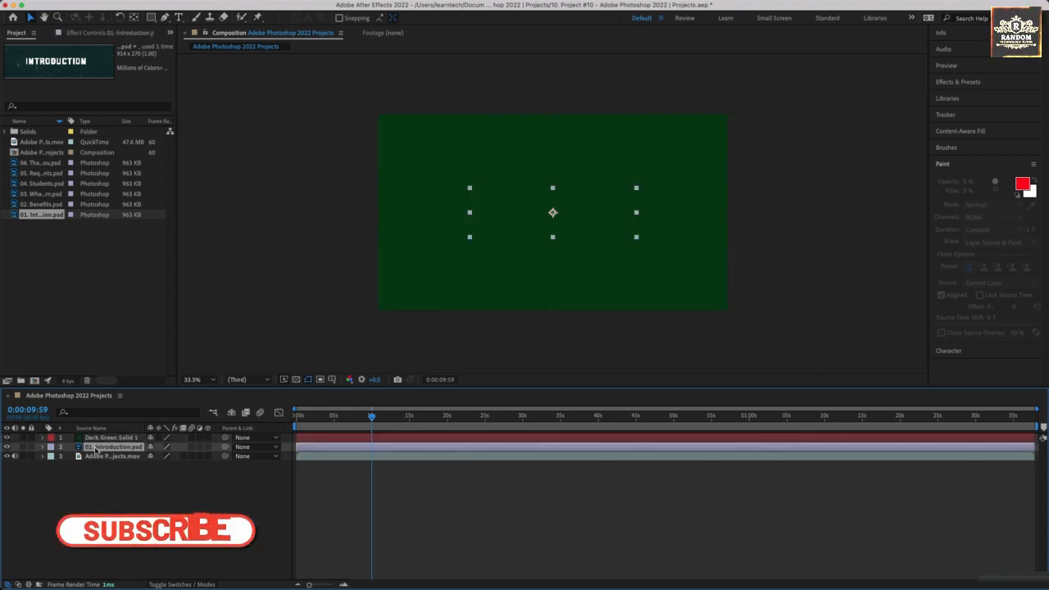
{"action": "left_click_drag", "start_coordinate": [99, 438], "coordinate": [100, 436]}
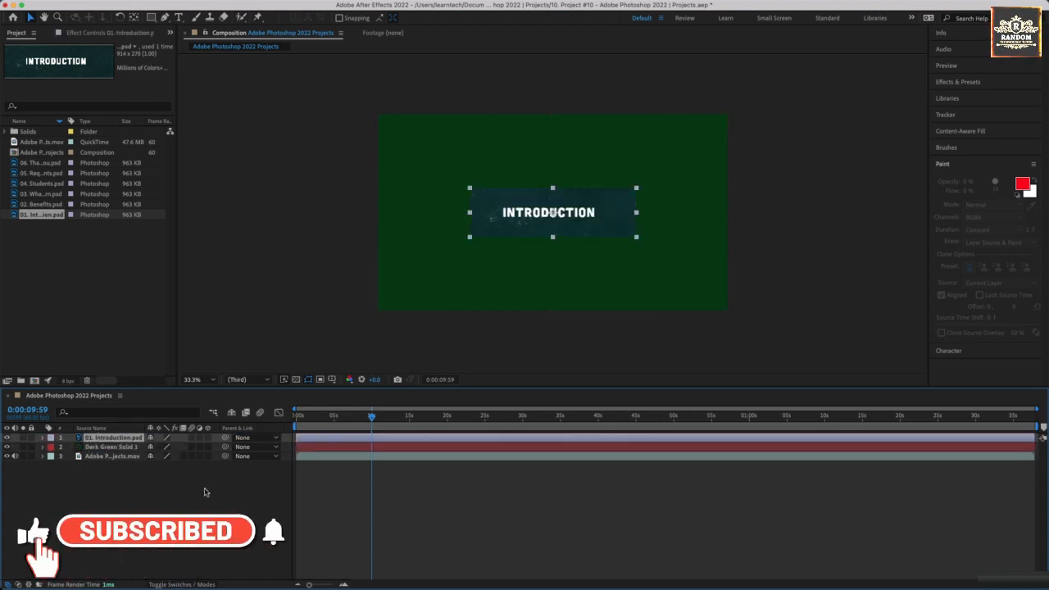
{"action": "left_click", "coordinate": [622, 233]}
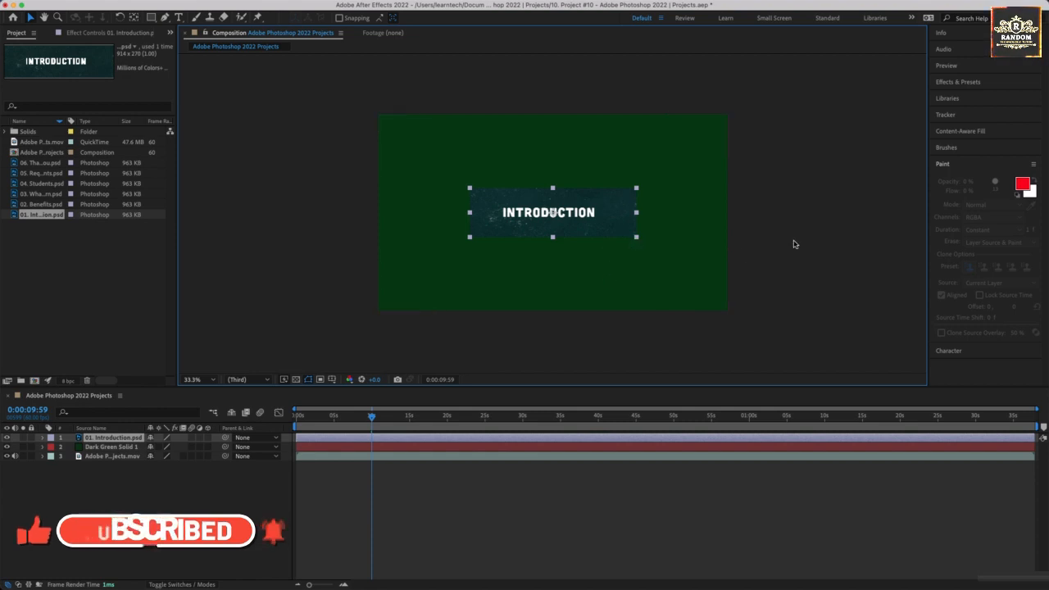
{"action": "left_click", "coordinate": [111, 447]}
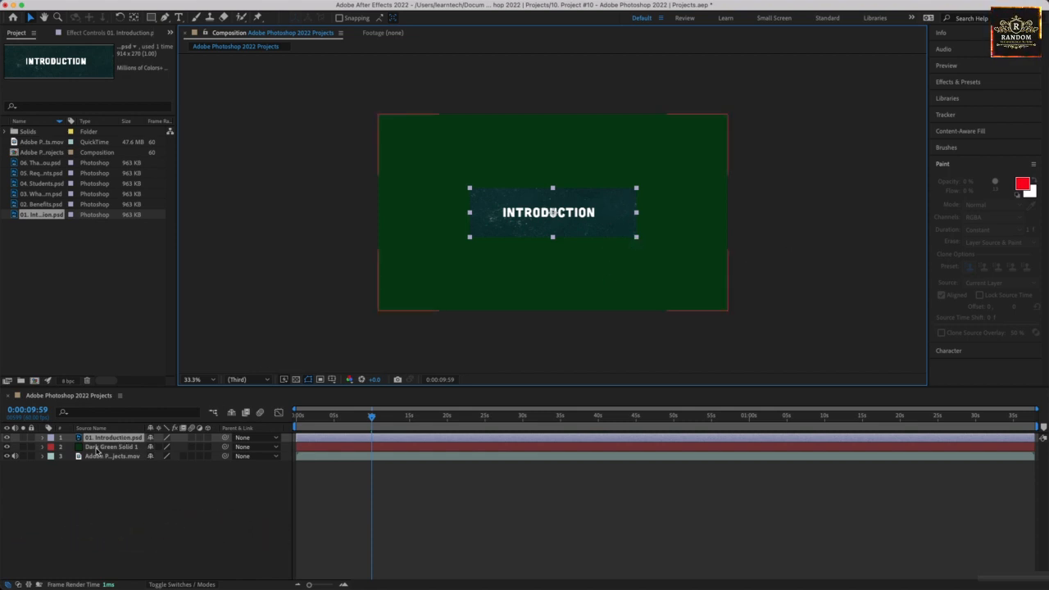
Inspect Dark Green Solid 1's Transform properties and label colours, then delete the layer.
{"action": "double_click", "coordinate": [79, 449]}
{"action": "right_click", "coordinate": [79, 449]}
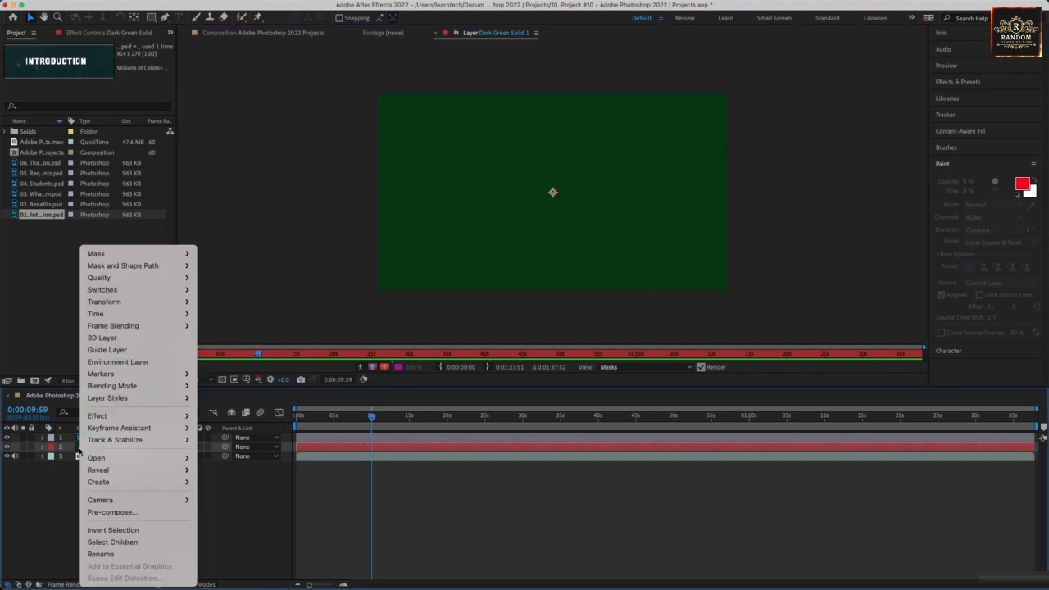
{"action": "left_click", "coordinate": [44, 449]}
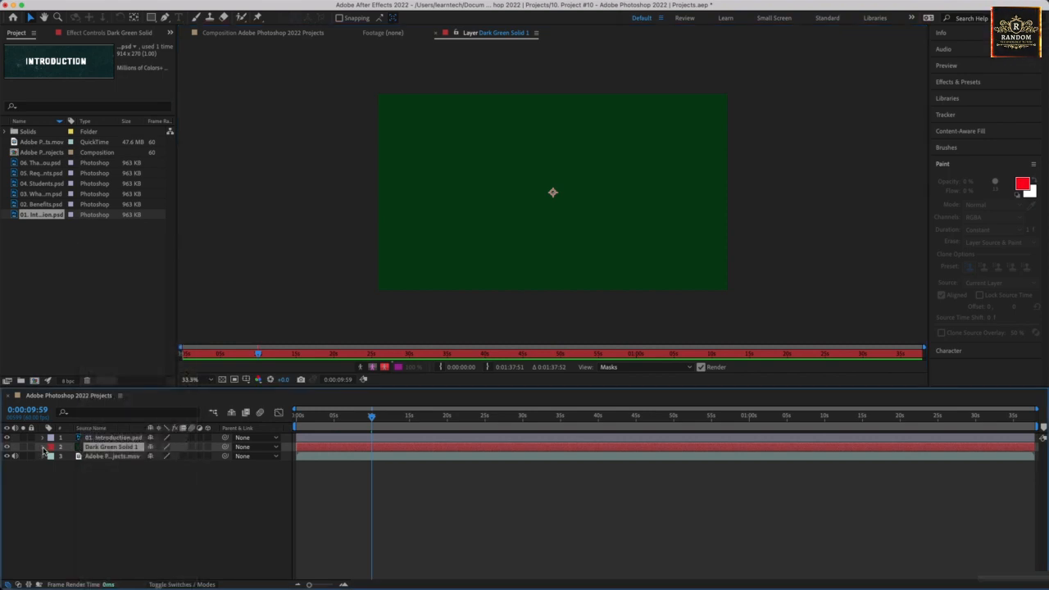
{"action": "left_click", "coordinate": [42, 448]}
{"action": "left_click", "coordinate": [49, 457]}
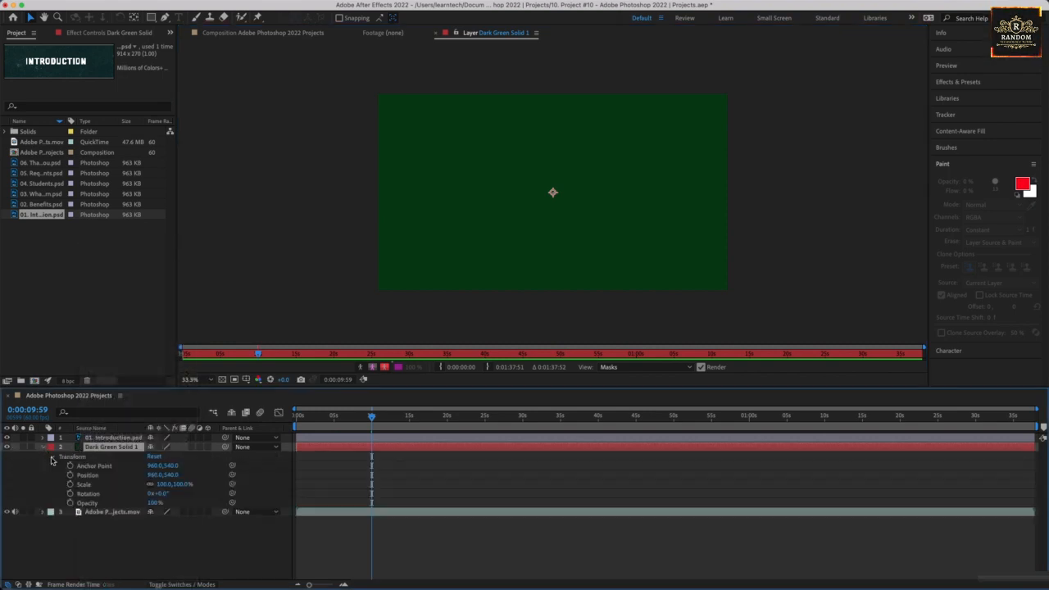
{"action": "left_click", "coordinate": [50, 458]}
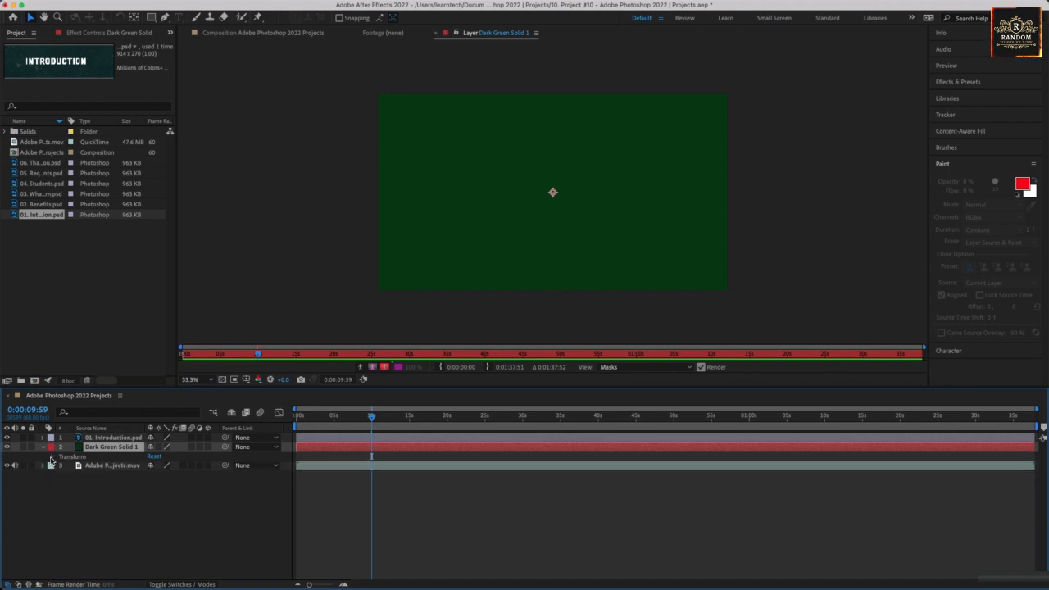
{"action": "left_click", "coordinate": [50, 450]}
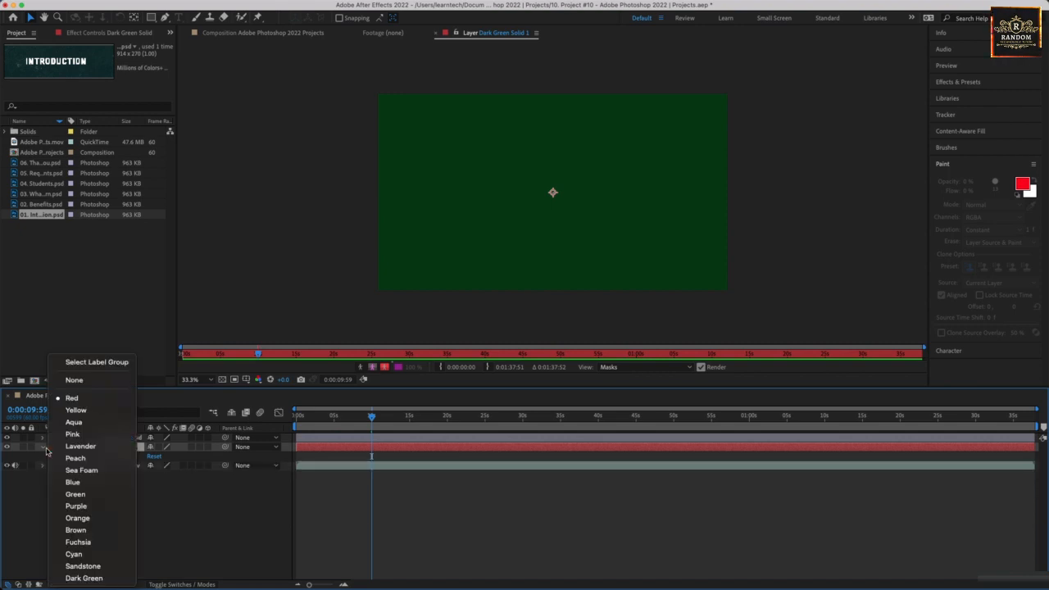
{"action": "left_click", "coordinate": [45, 450]}
{"action": "left_click", "coordinate": [44, 449]}
{"action": "left_click", "coordinate": [51, 449]}
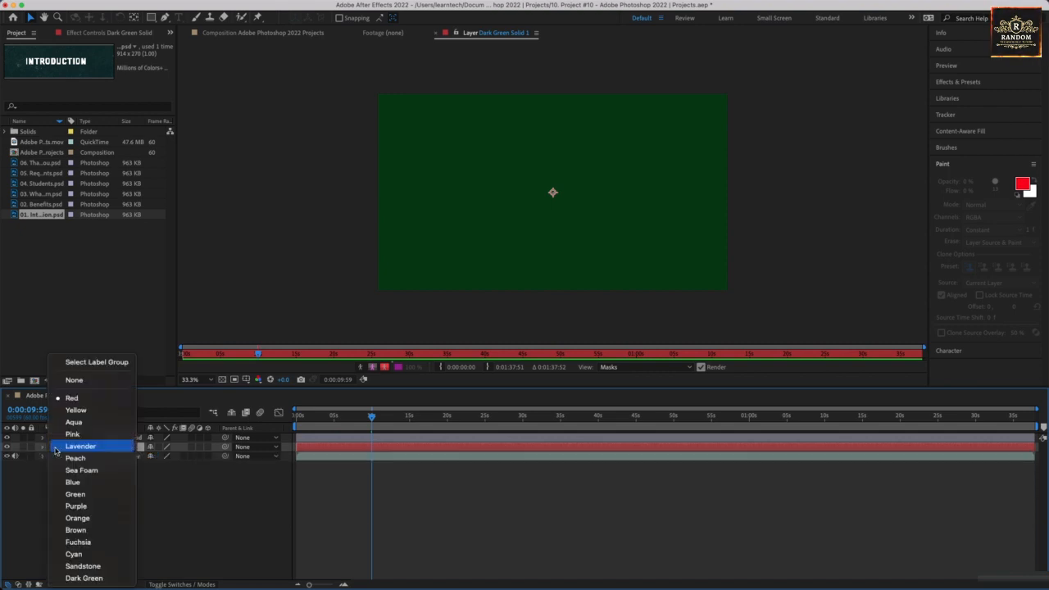
{"action": "left_click", "coordinate": [40, 450]}
{"action": "key", "text": "Delete"}
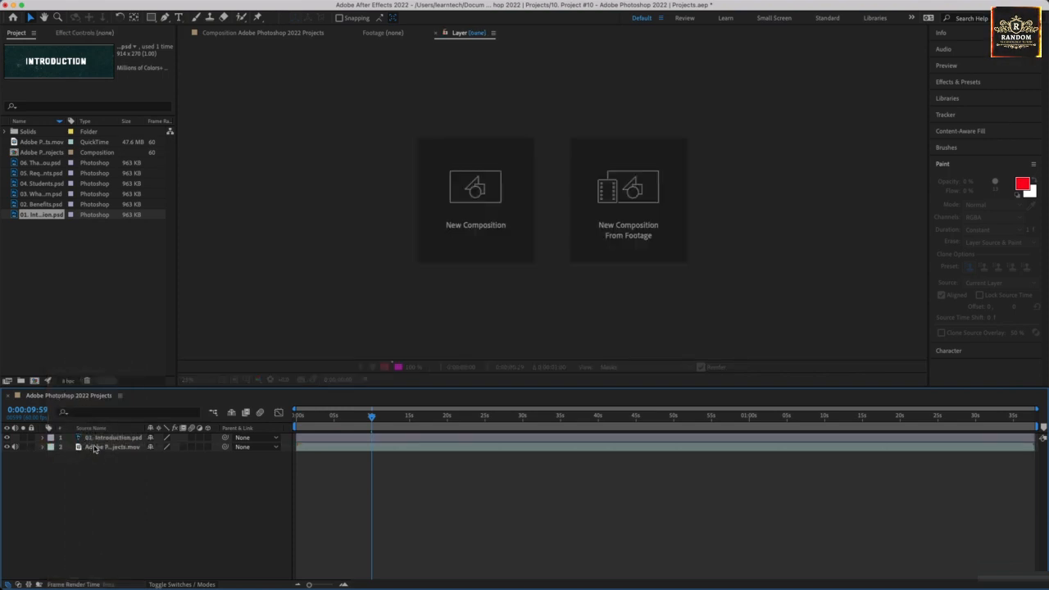
Create a new dark green (#021807) full-frame solid layer.
{"action": "right_click", "coordinate": [71, 491]}
{"action": "mouse_move", "coordinate": [164, 446]}
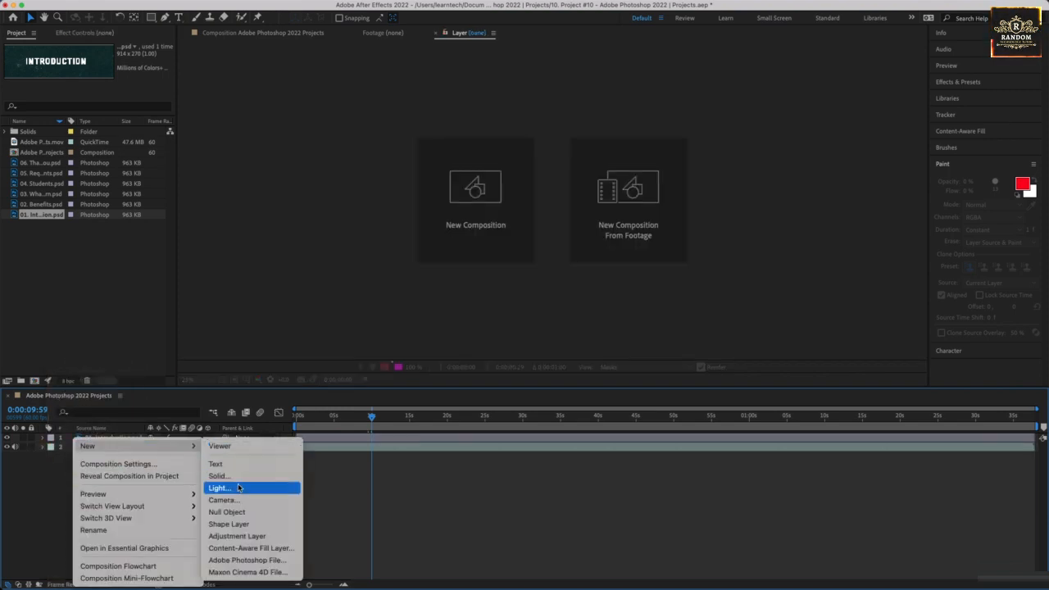
{"action": "left_click", "coordinate": [218, 476]}
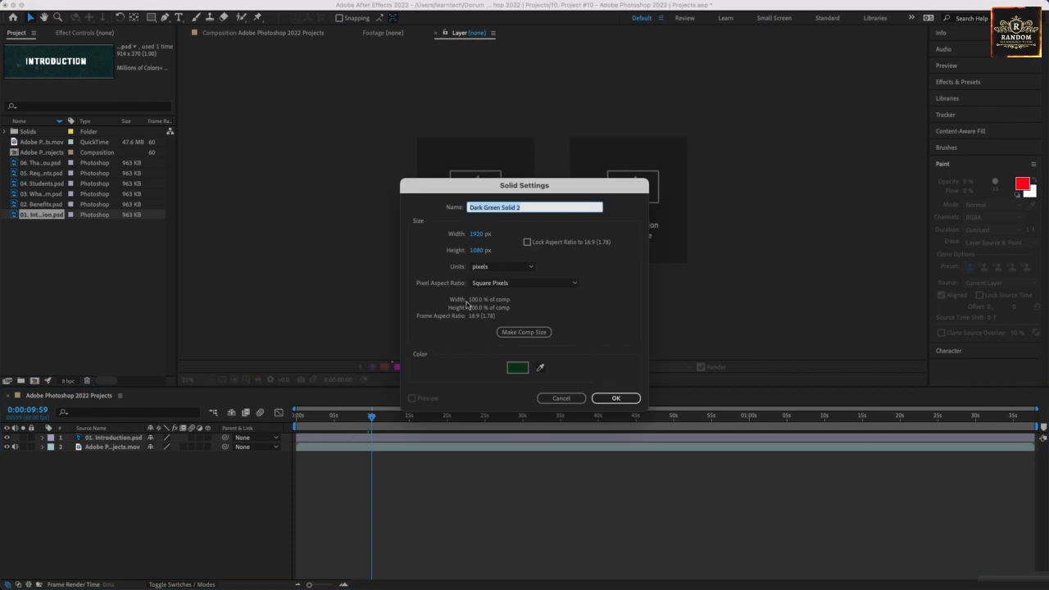
{"action": "left_click", "coordinate": [524, 370]}
{"action": "left_click", "coordinate": [521, 353]}
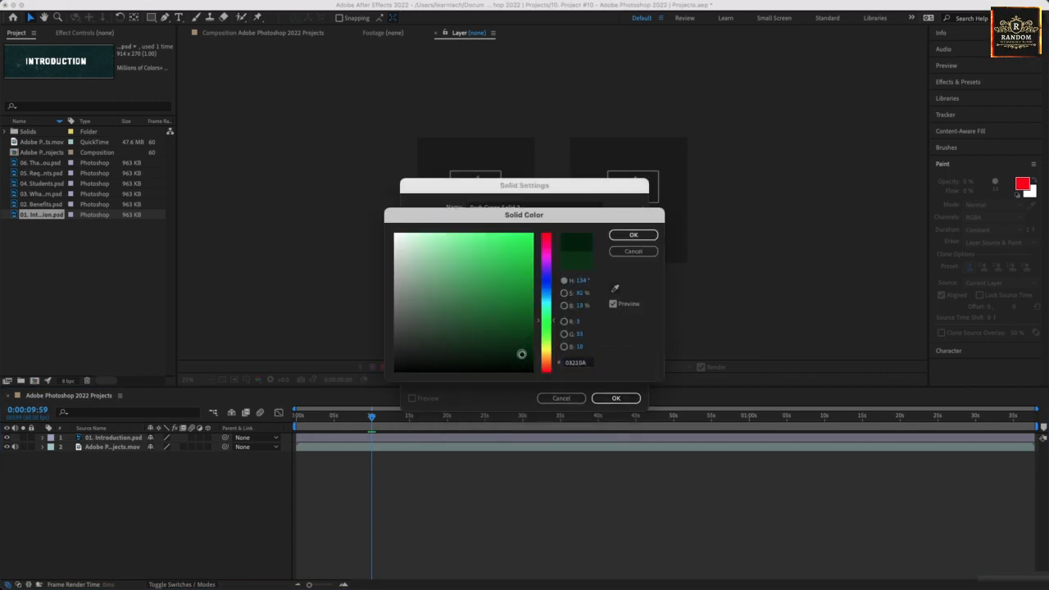
{"action": "left_click", "coordinate": [632, 235]}
{"action": "left_click", "coordinate": [615, 398]}
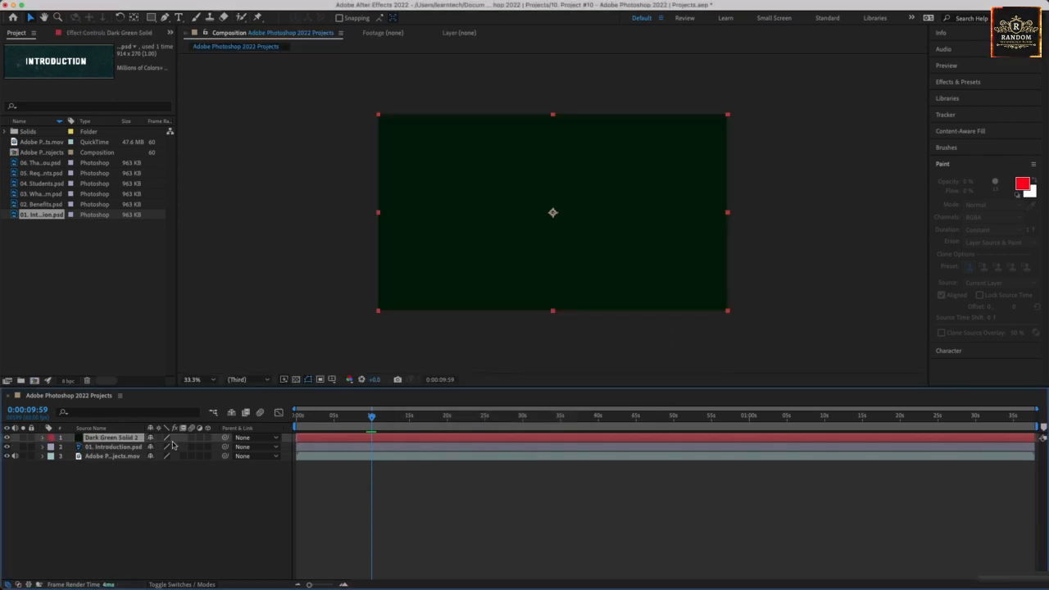
Move 01. Introduction.psd above the solid and scale its banner to the full frame width.
{"action": "left_click", "coordinate": [92, 448]}
{"action": "left_click_drag", "start_coordinate": [94, 436], "coordinate": [94, 434]}
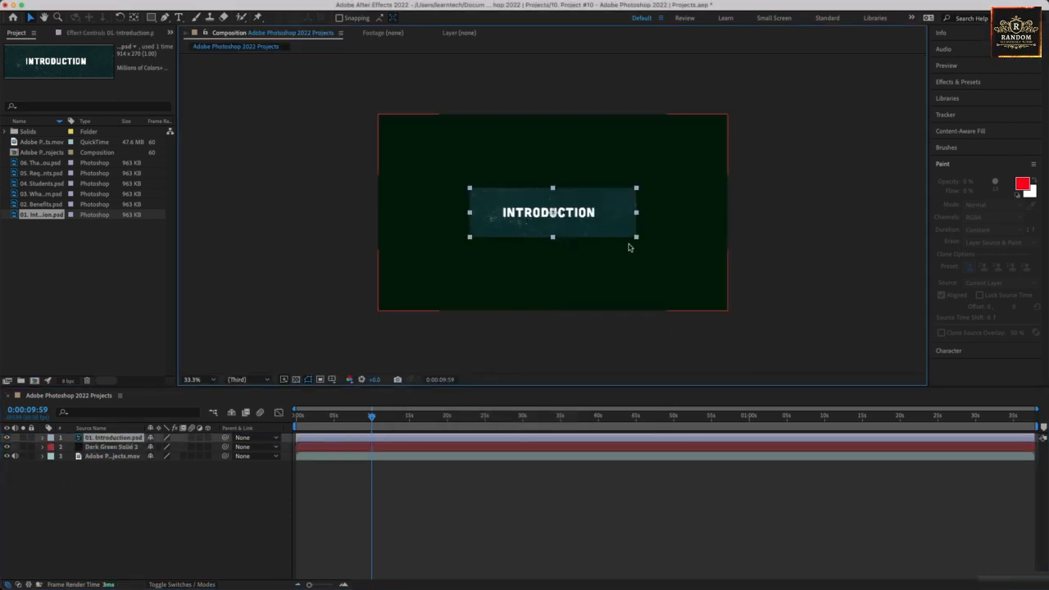
{"action": "left_click_drag", "start_coordinate": [636, 237], "coordinate": [667, 269]}
{"action": "left_click", "coordinate": [779, 269]}
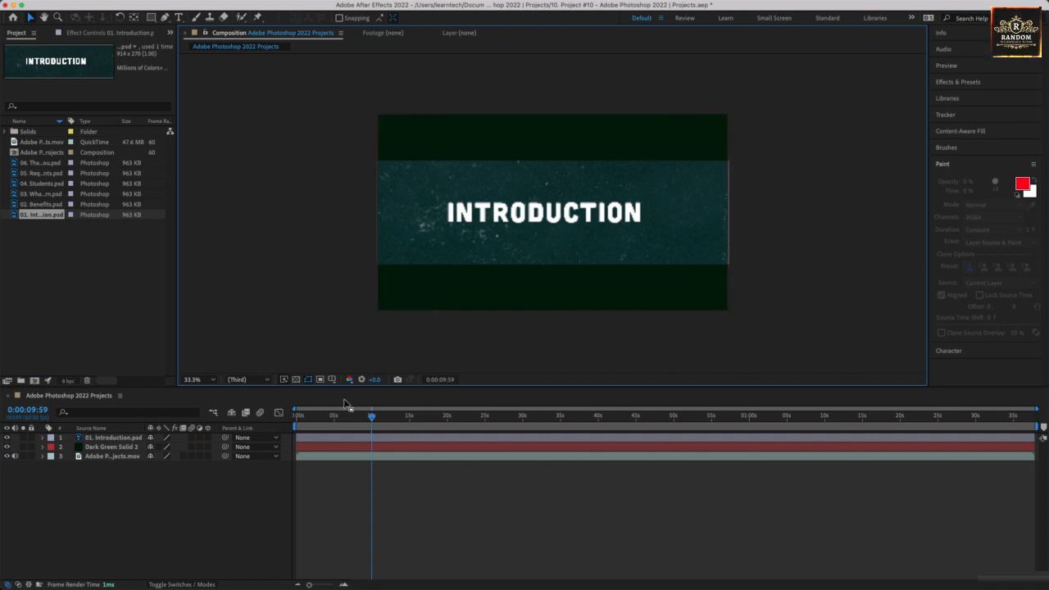
Shift both Introduction layers to start near 10 seconds, trim them to a few seconds, and preview.
{"action": "left_click", "coordinate": [325, 443]}
{"action": "left_click", "coordinate": [323, 441]}
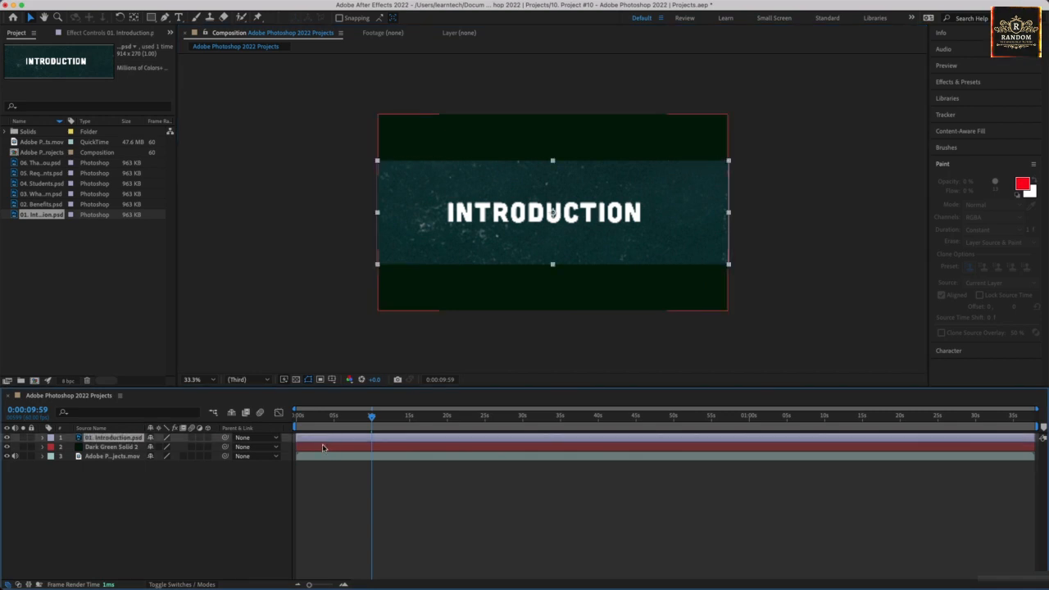
{"action": "left_click", "coordinate": [321, 448], "text": "shift"}
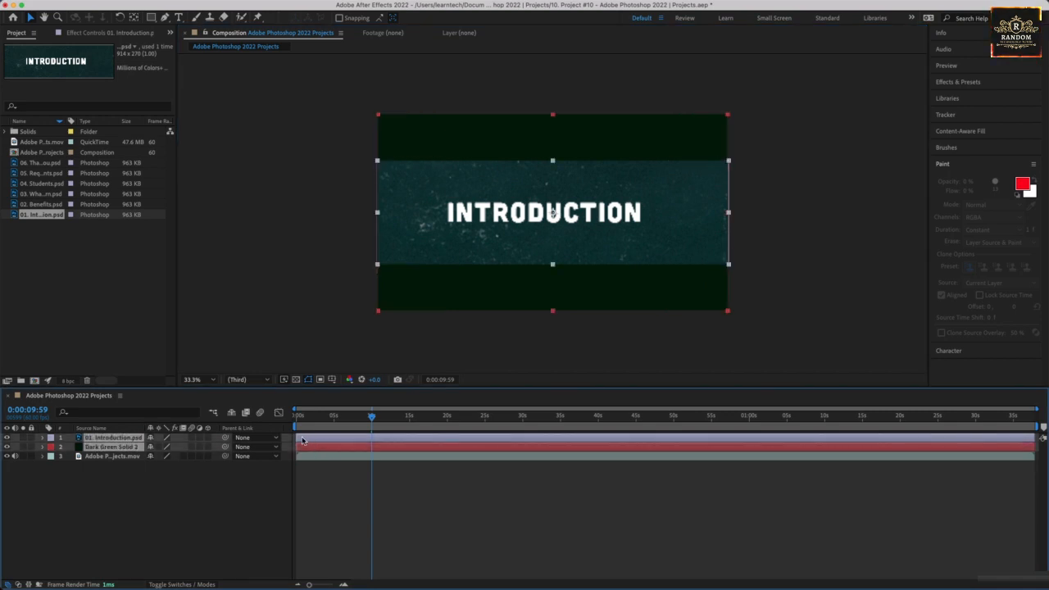
{"action": "left_click_drag", "start_coordinate": [298, 439], "coordinate": [374, 439]}
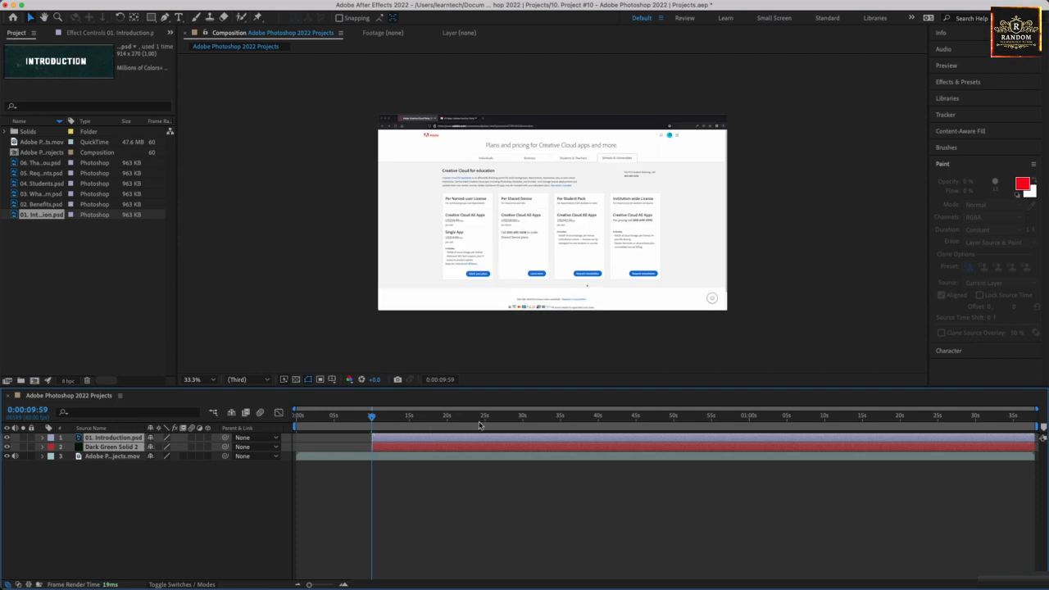
{"action": "left_click_drag", "start_coordinate": [1039, 438], "coordinate": [387, 467]}
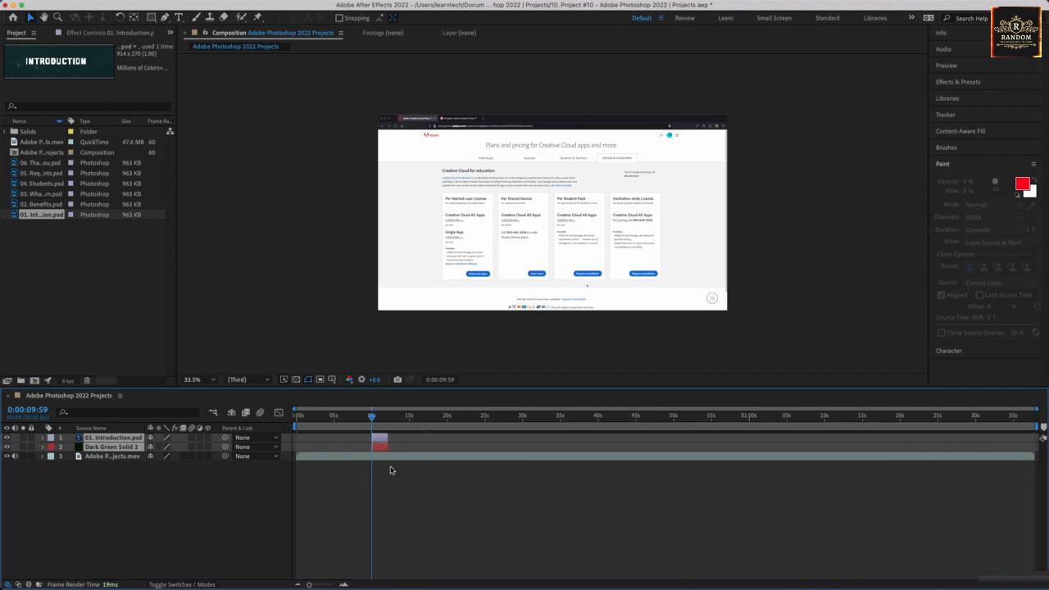
{"action": "key", "text": "space"}
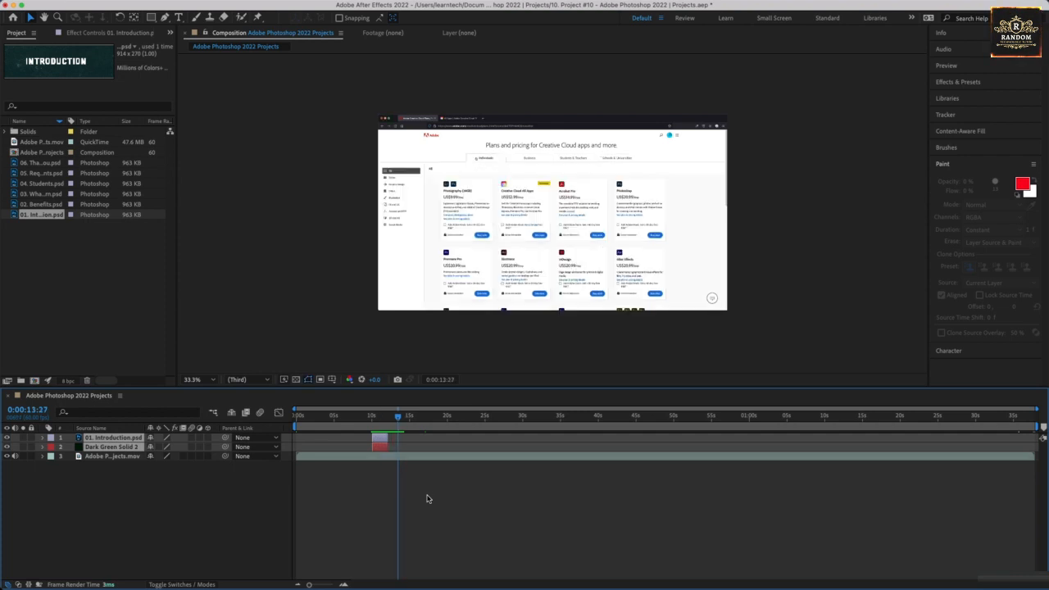
{"action": "left_click", "coordinate": [50, 205]}
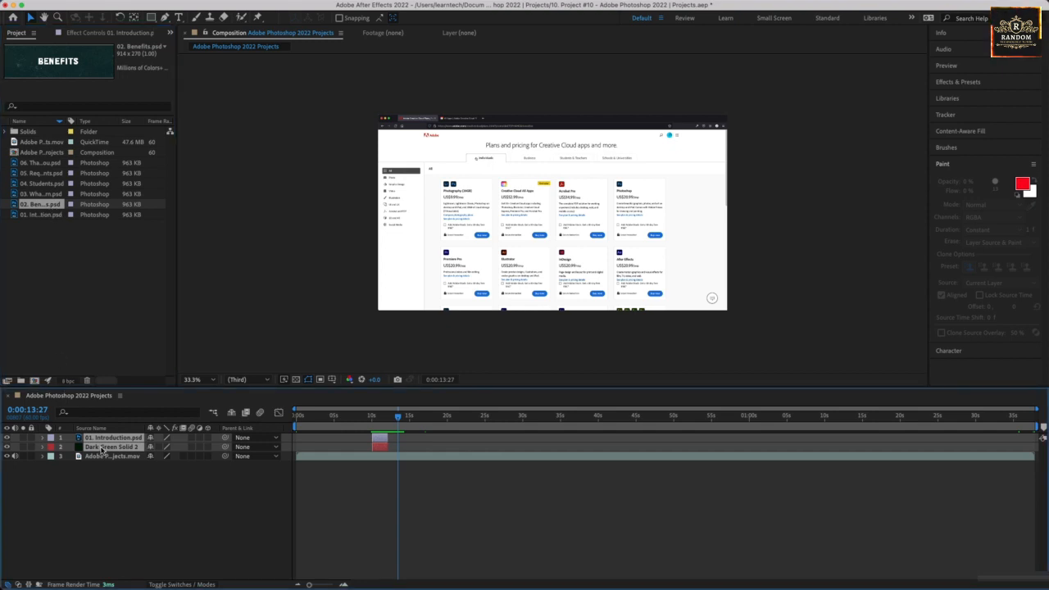
Duplicate the dark green solid and move the copy to the top of the layer stack.
{"action": "left_click", "coordinate": [99, 484]}
{"action": "left_click", "coordinate": [108, 447]}
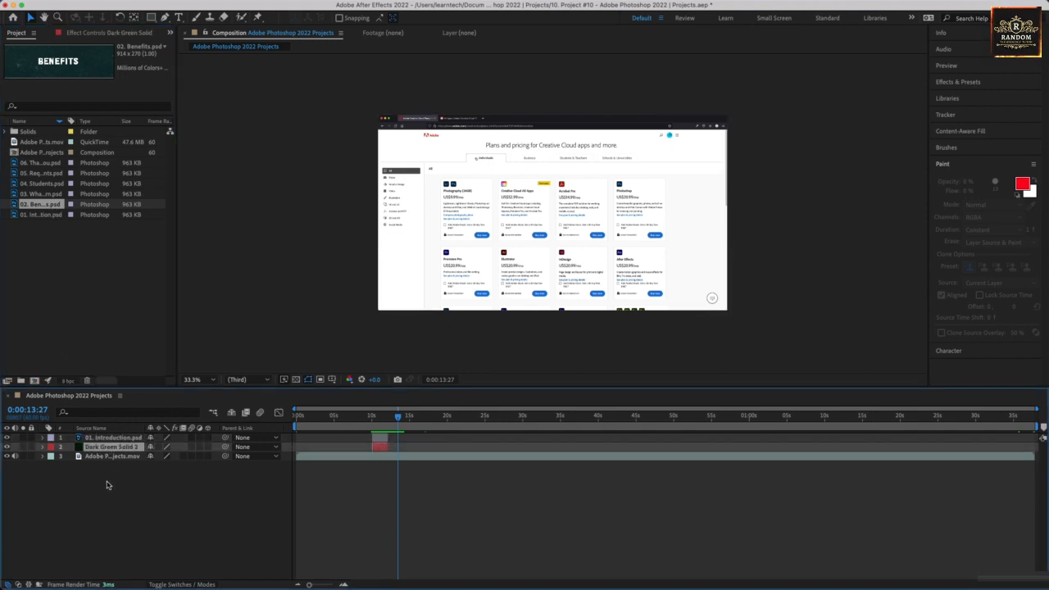
{"action": "key", "text": "super+d"}
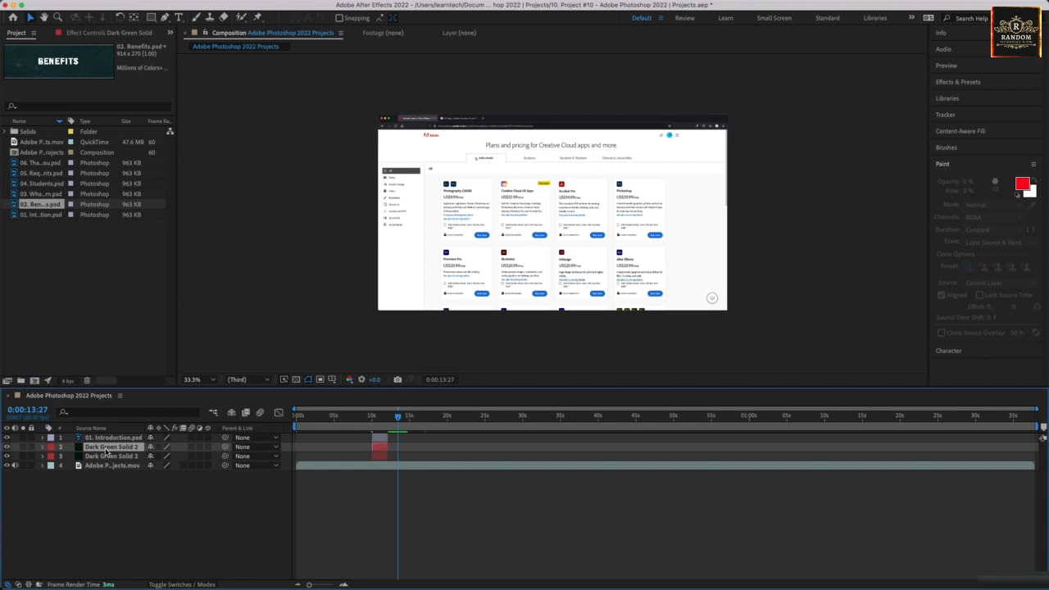
{"action": "left_click_drag", "start_coordinate": [106, 448], "coordinate": [107, 436]}
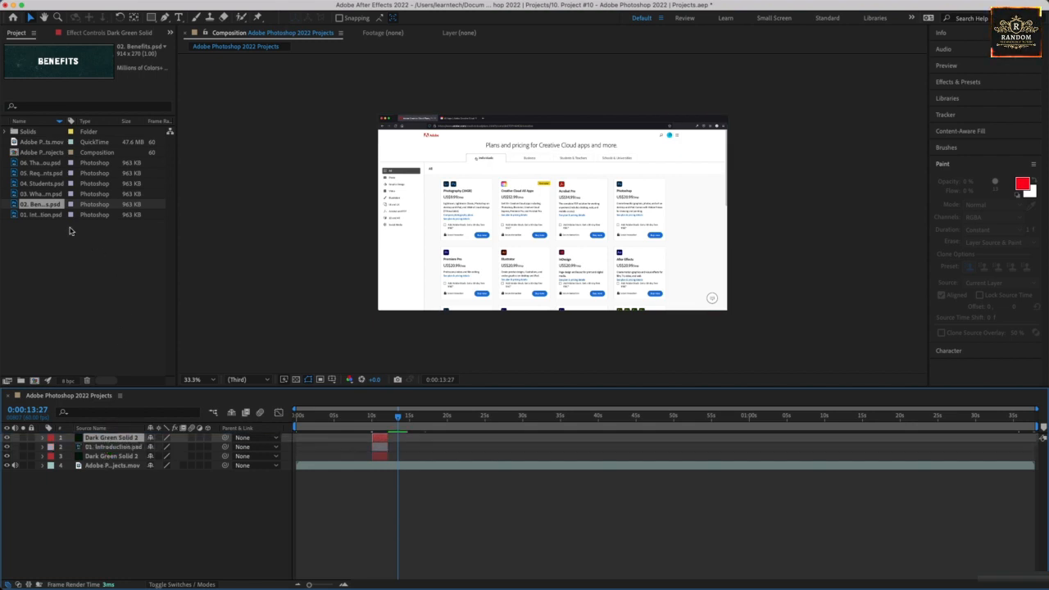
Add 02. Benefits.psd to the composition, starting around 10 seconds.
{"action": "left_click_drag", "start_coordinate": [41, 204], "coordinate": [109, 440]}
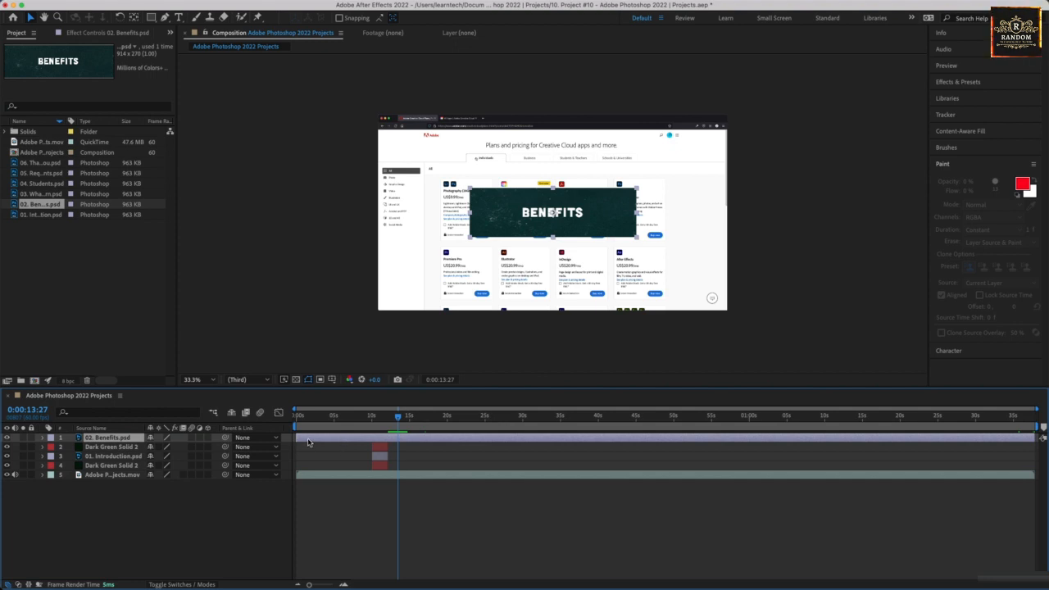
{"action": "left_click_drag", "start_coordinate": [298, 438], "coordinate": [381, 437]}
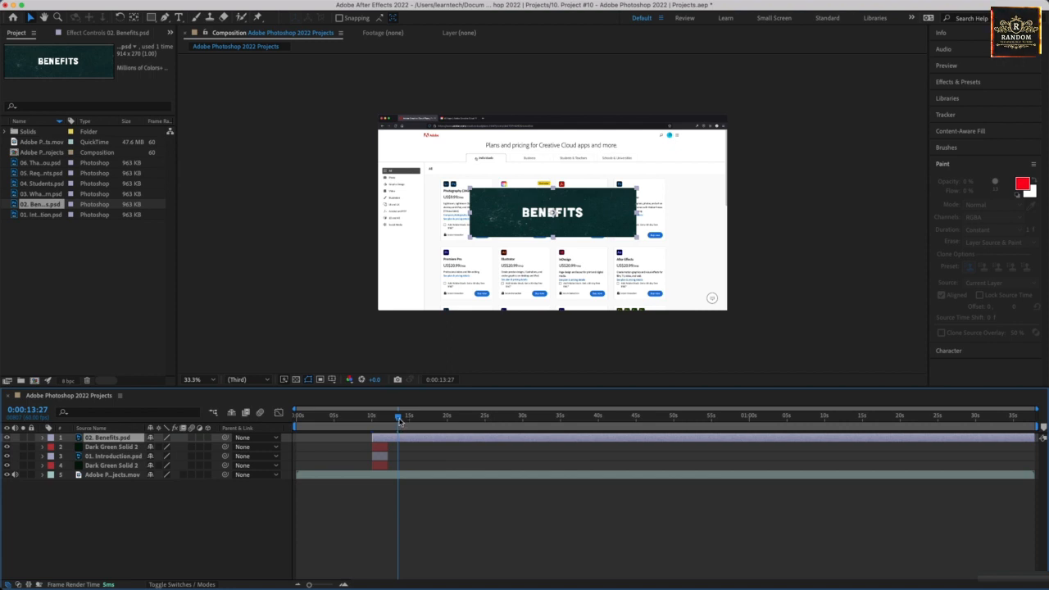
{"action": "left_click_drag", "start_coordinate": [399, 419], "coordinate": [374, 423]}
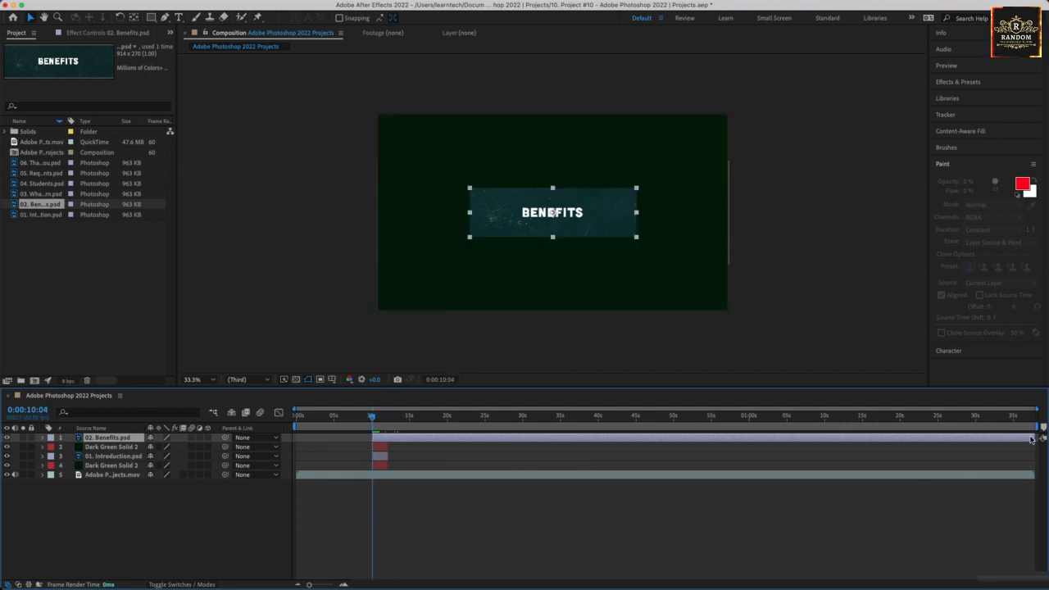
Trim the Benefits layer short and move it with its solid copy to start around 14 seconds.
{"action": "left_click_drag", "start_coordinate": [1031, 439], "coordinate": [387, 469]}
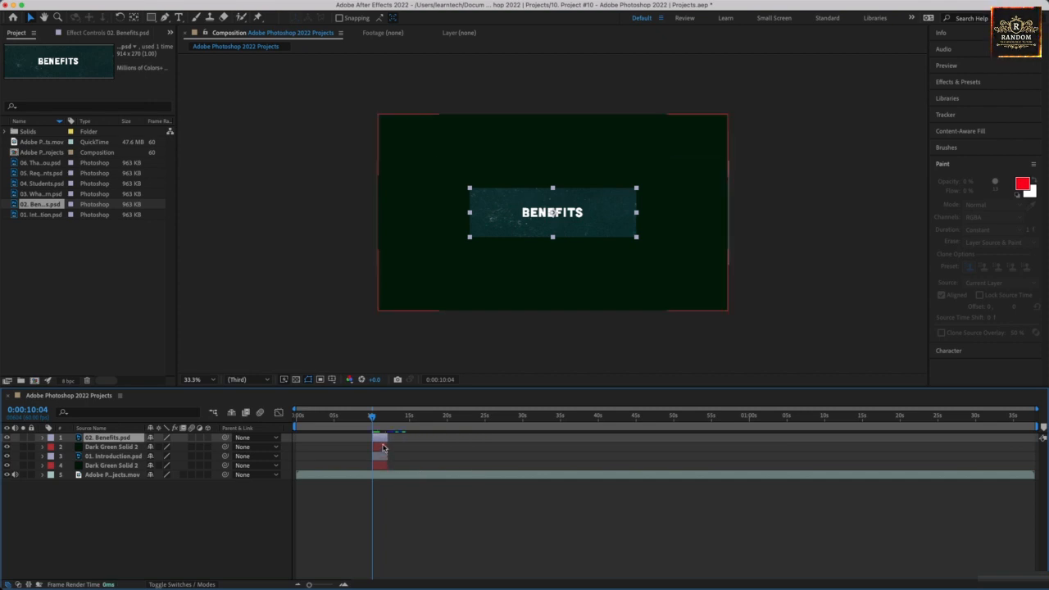
{"action": "left_click", "coordinate": [402, 452]}
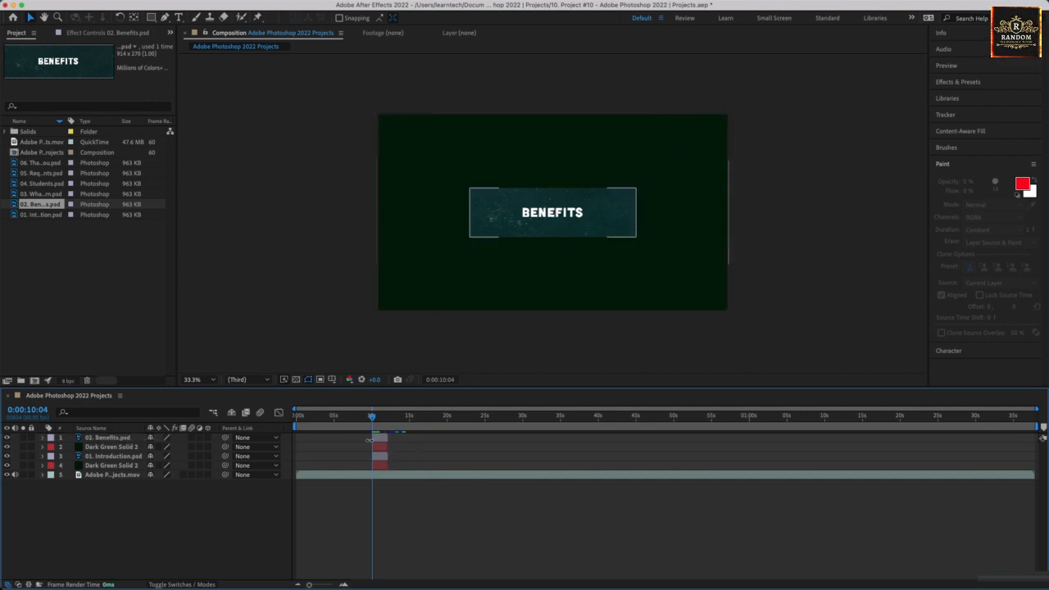
{"action": "left_click", "coordinate": [378, 439]}
{"action": "left_click", "coordinate": [379, 448], "text": "shift"}
{"action": "left_click_drag", "start_coordinate": [379, 442], "coordinate": [408, 419]}
{"action": "left_click", "coordinate": [396, 416]}
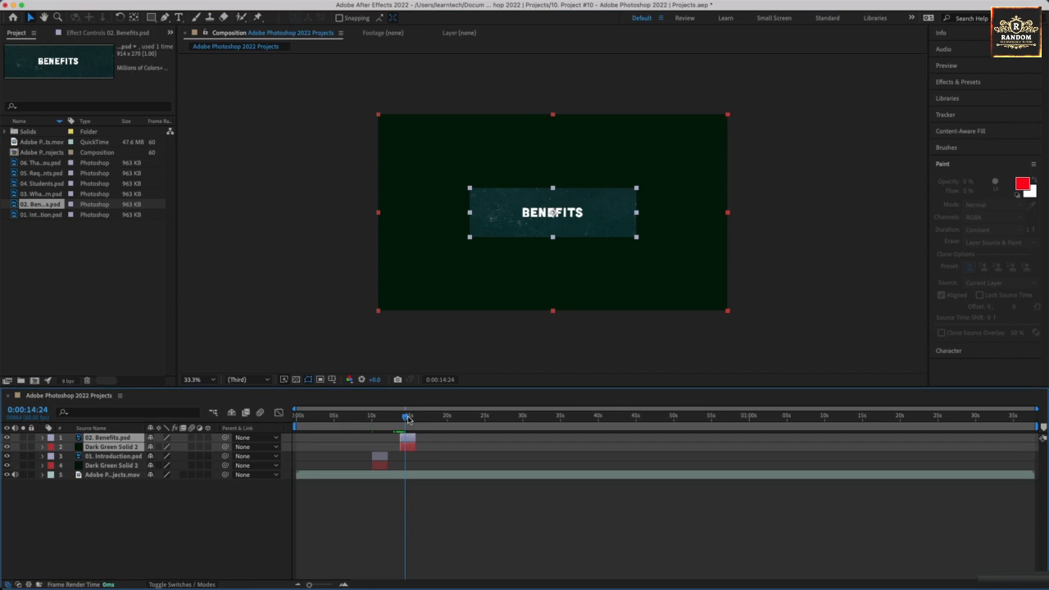
Enlarge the BENEFITS banner to span the frame width.
{"action": "left_click", "coordinate": [470, 436]}
{"action": "left_click", "coordinate": [544, 227]}
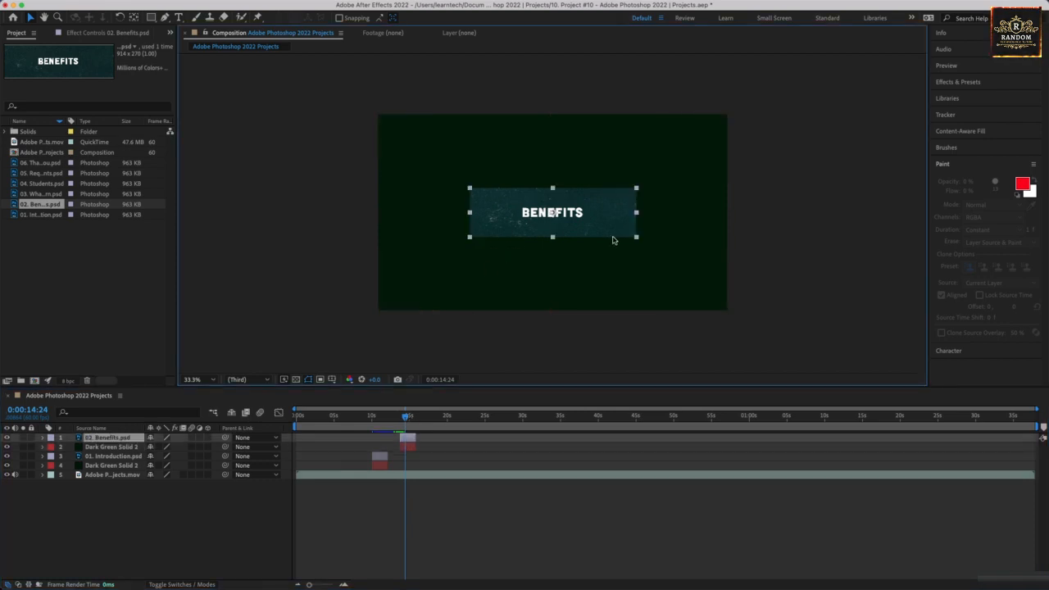
{"action": "left_click_drag", "start_coordinate": [636, 237], "coordinate": [714, 269]}
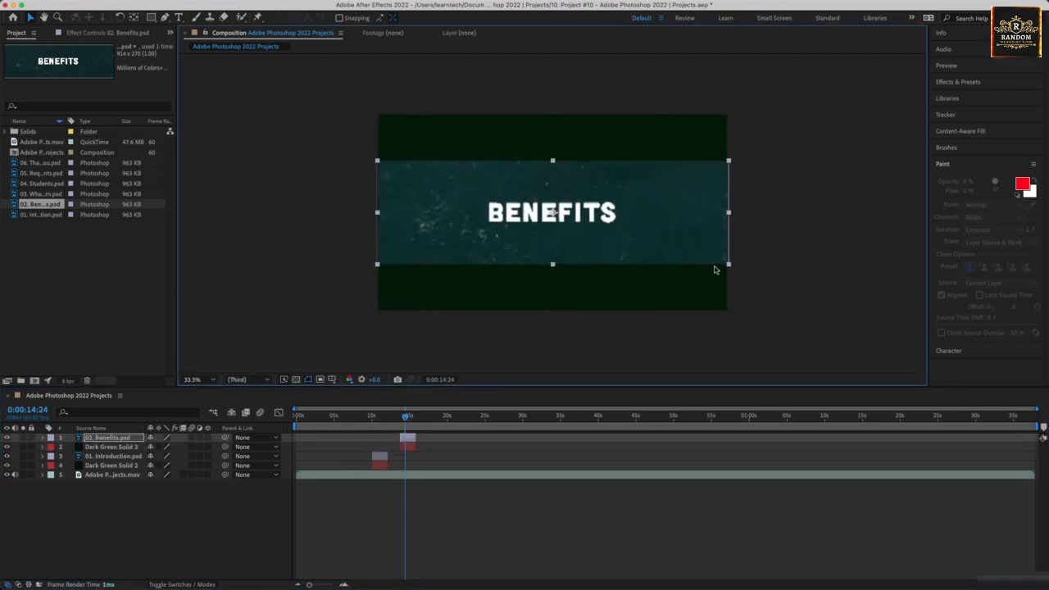
{"action": "left_click", "coordinate": [733, 202]}
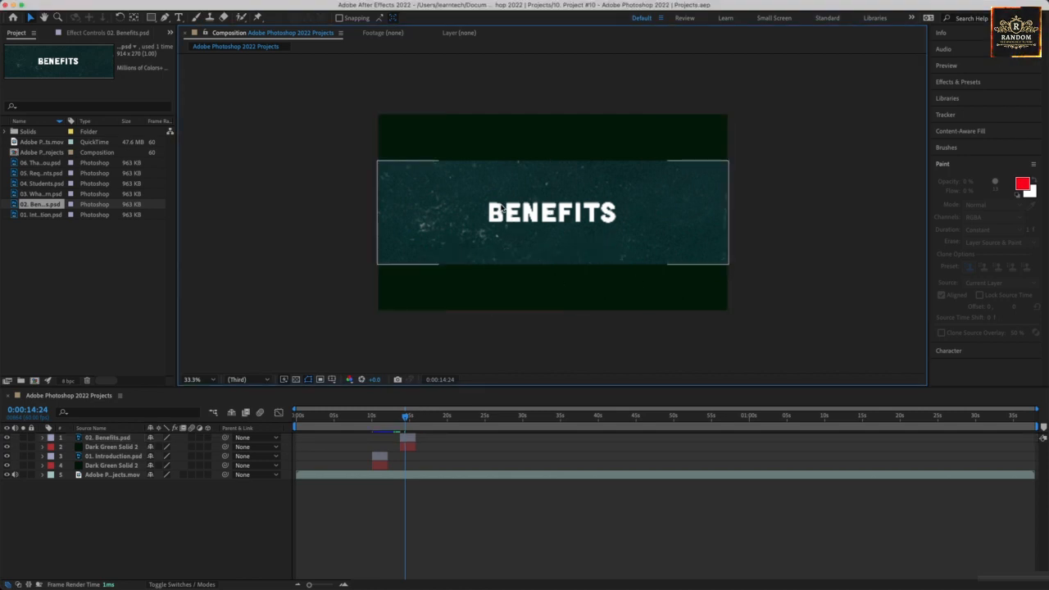
{"action": "left_click", "coordinate": [371, 418]}
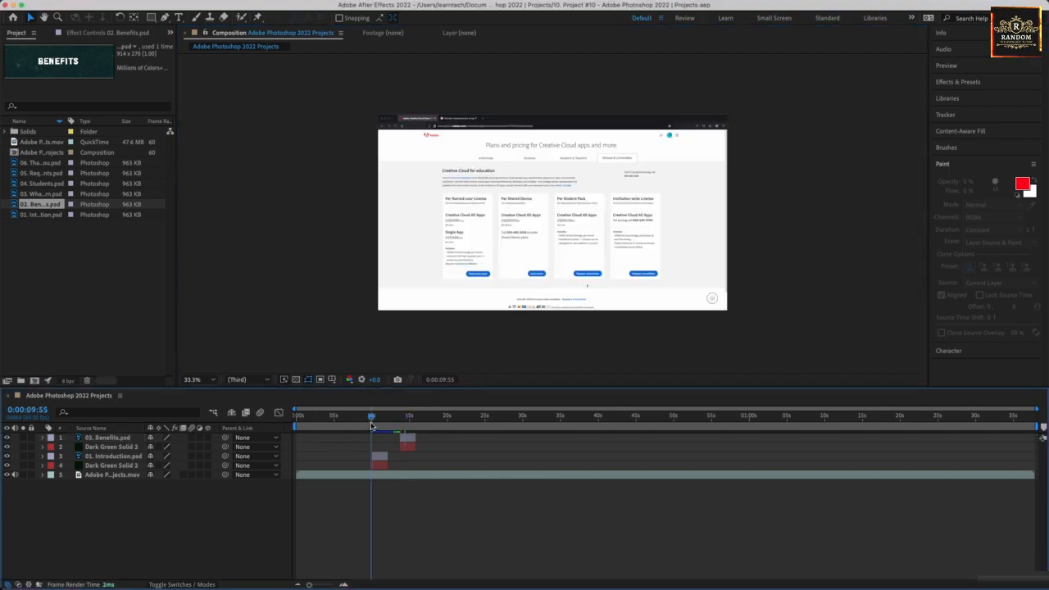
Shift Benefits.psd and its green solid copy to start around 15 seconds, after the Introduction card.
{"action": "left_click_drag", "start_coordinate": [371, 423], "coordinate": [446, 421]}
{"action": "left_click", "coordinate": [410, 439]}
{"action": "left_click", "coordinate": [410, 447], "text": "shift"}
{"action": "left_click", "coordinate": [410, 419]}
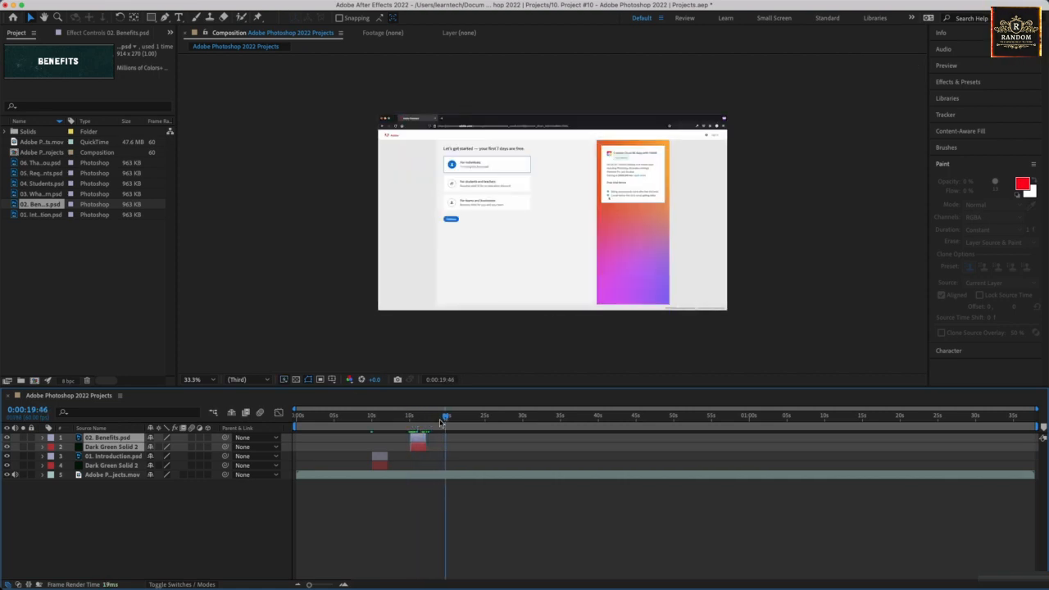